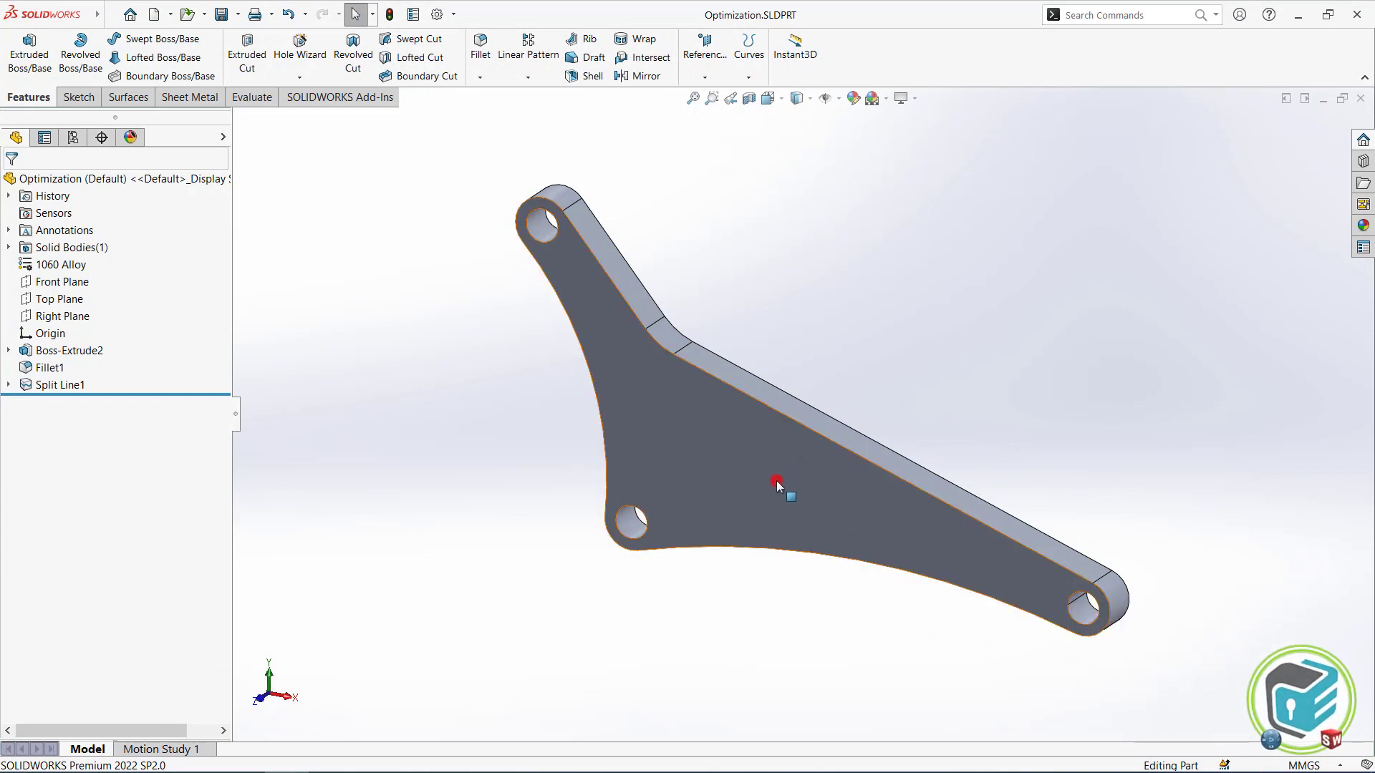
Step: Load the SOLIDWORKS Simulation add-in
mouse_move(776, 482)
middle_mouse_down()
mouse_move(835, 421)
mouse_move(788, 432)
mouse_move(776, 502)
middle_mouse_up()
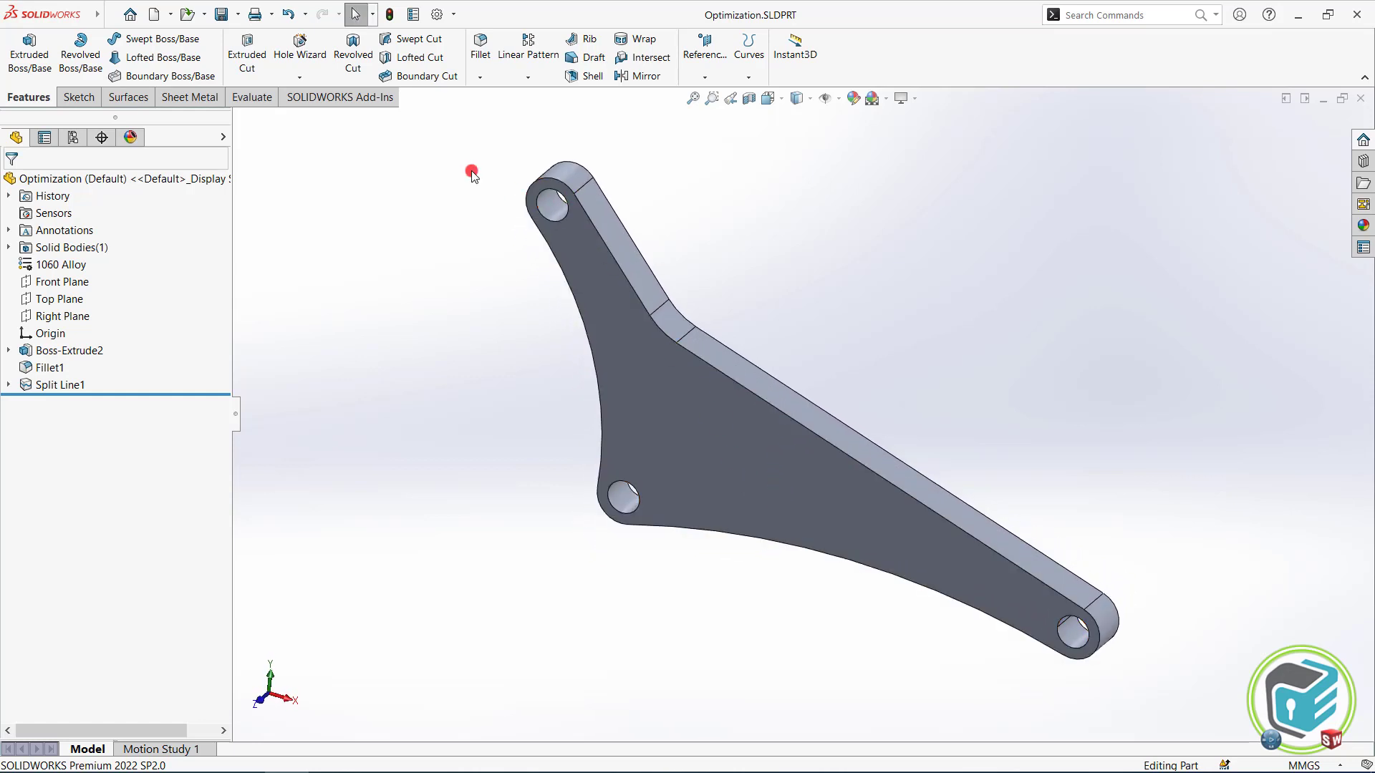
left_click(357, 98)
left_click(344, 56)
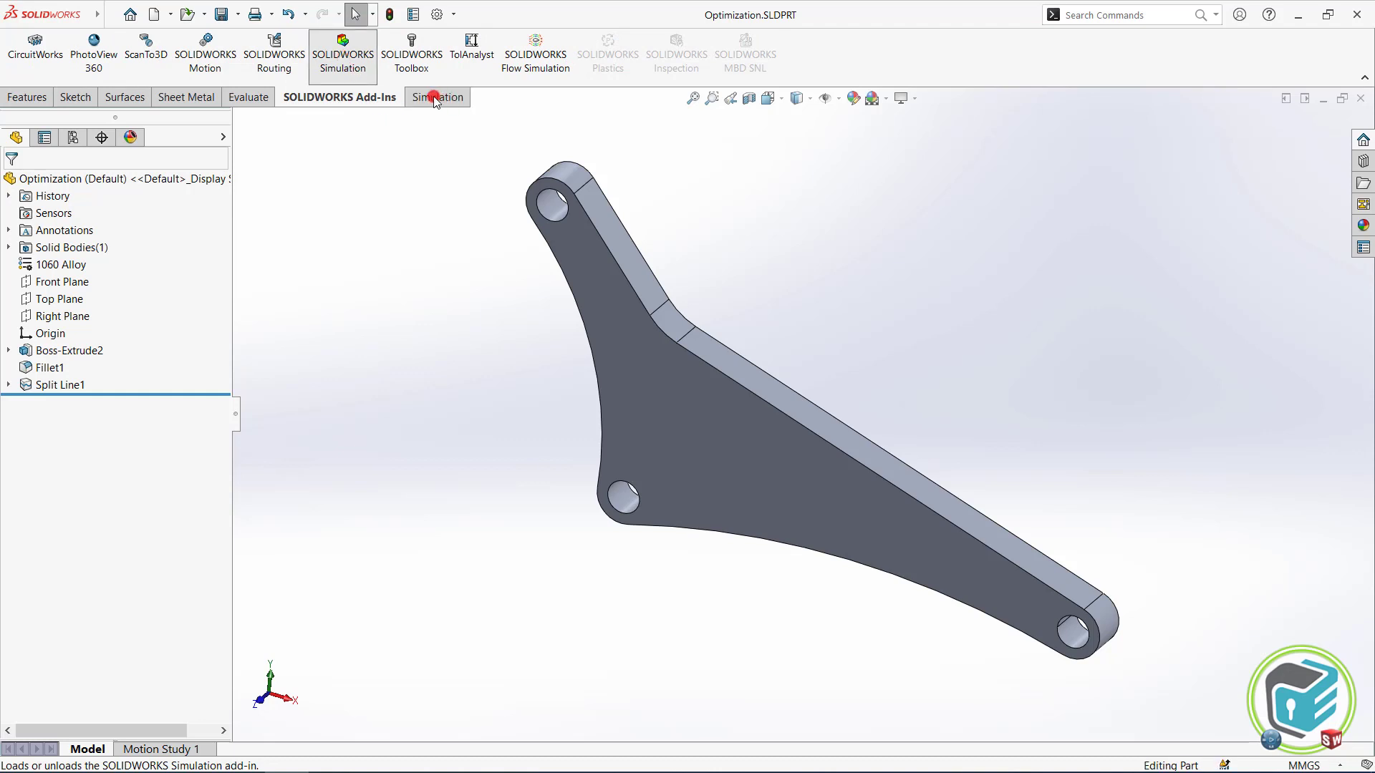
Step: Create a new simulation study of the Design Study type
left_click(436, 98)
left_click(30, 77)
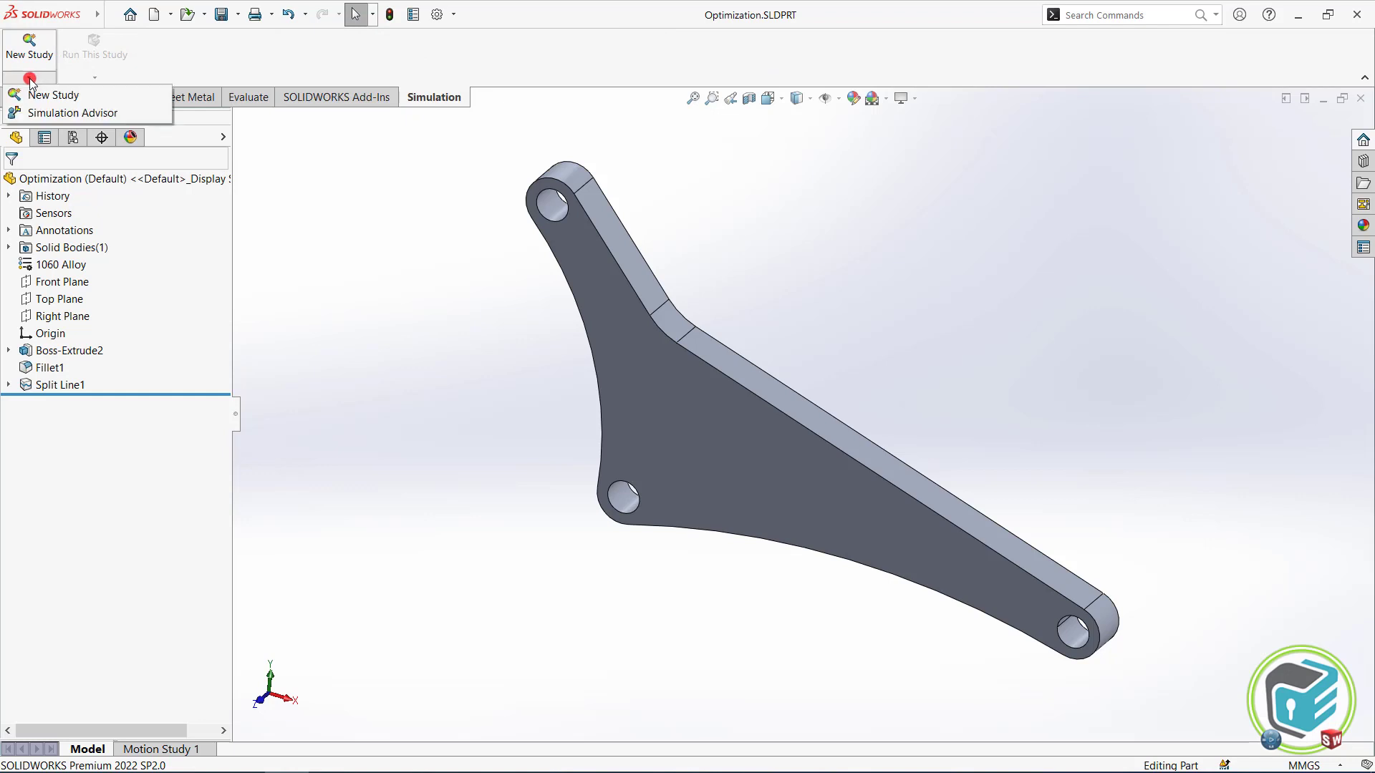
left_click(61, 94)
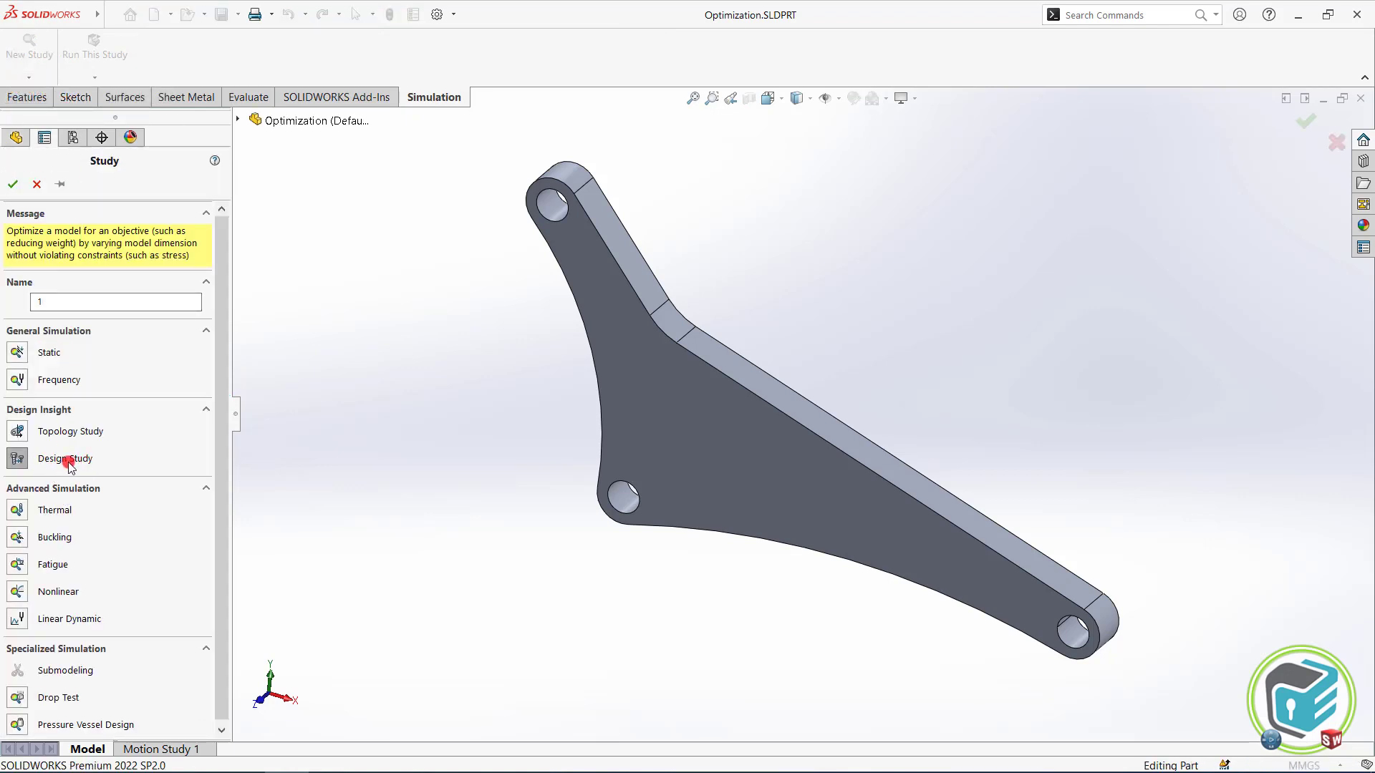
left_click(13, 184)
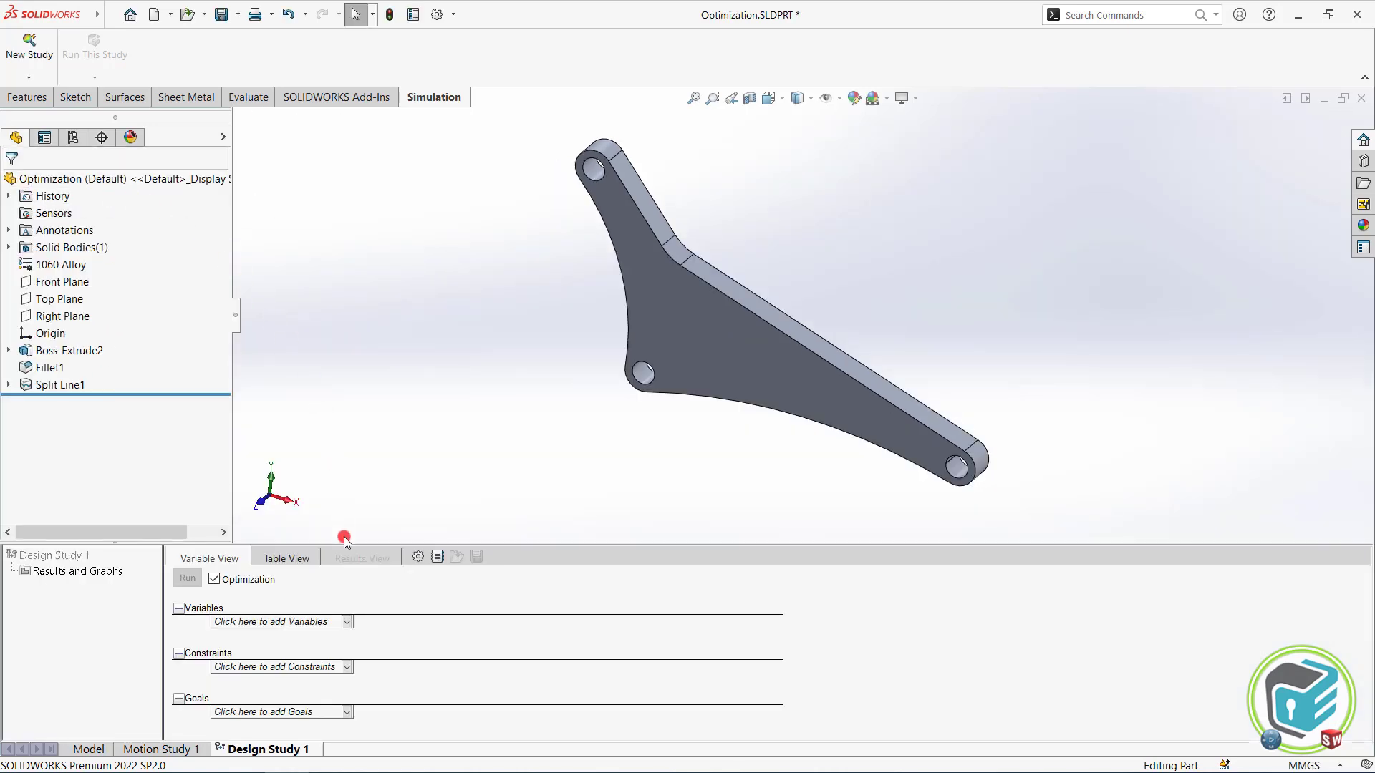
Step: Add a Model Dimension parameter named D1 for the study variables, linked to the 150° angle between the bracket's arms
left_click_drag(347, 544, 347, 493)
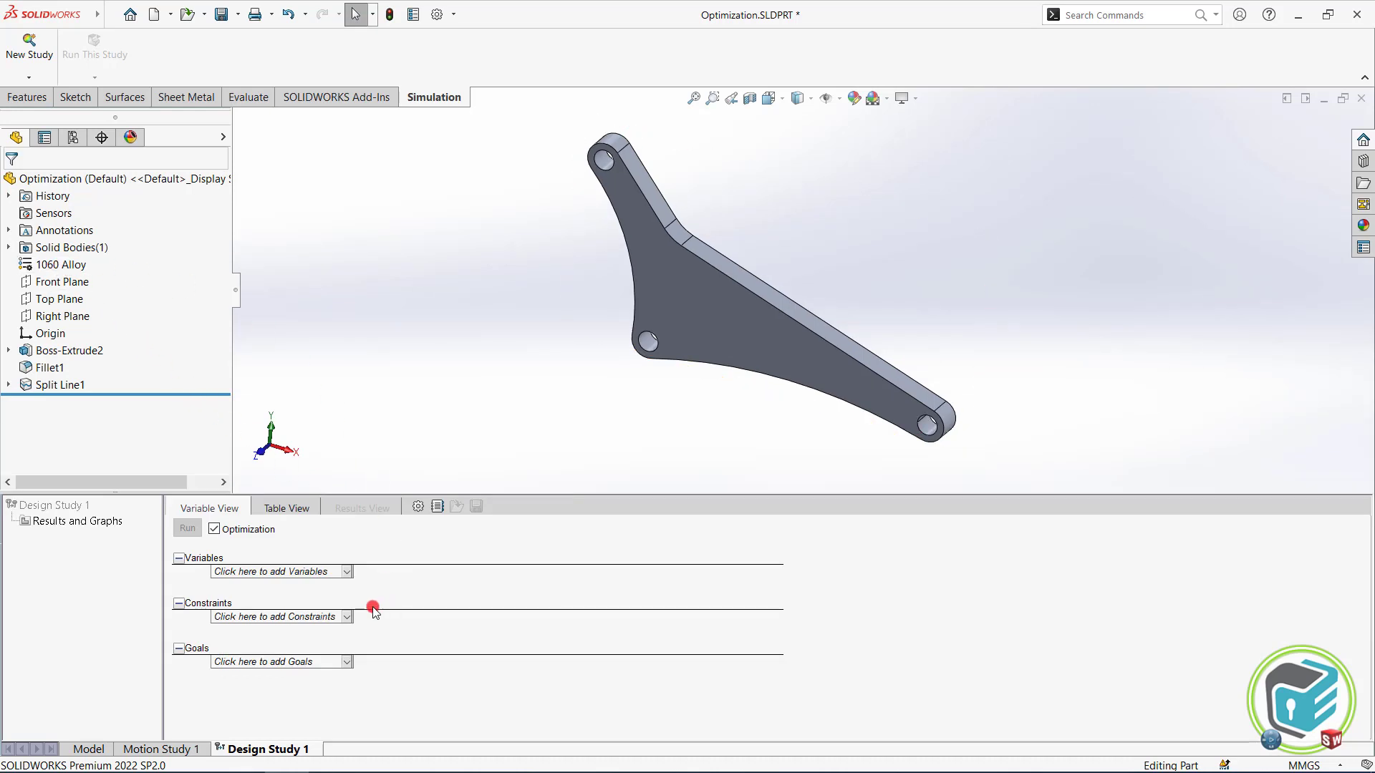
left_click(347, 572)
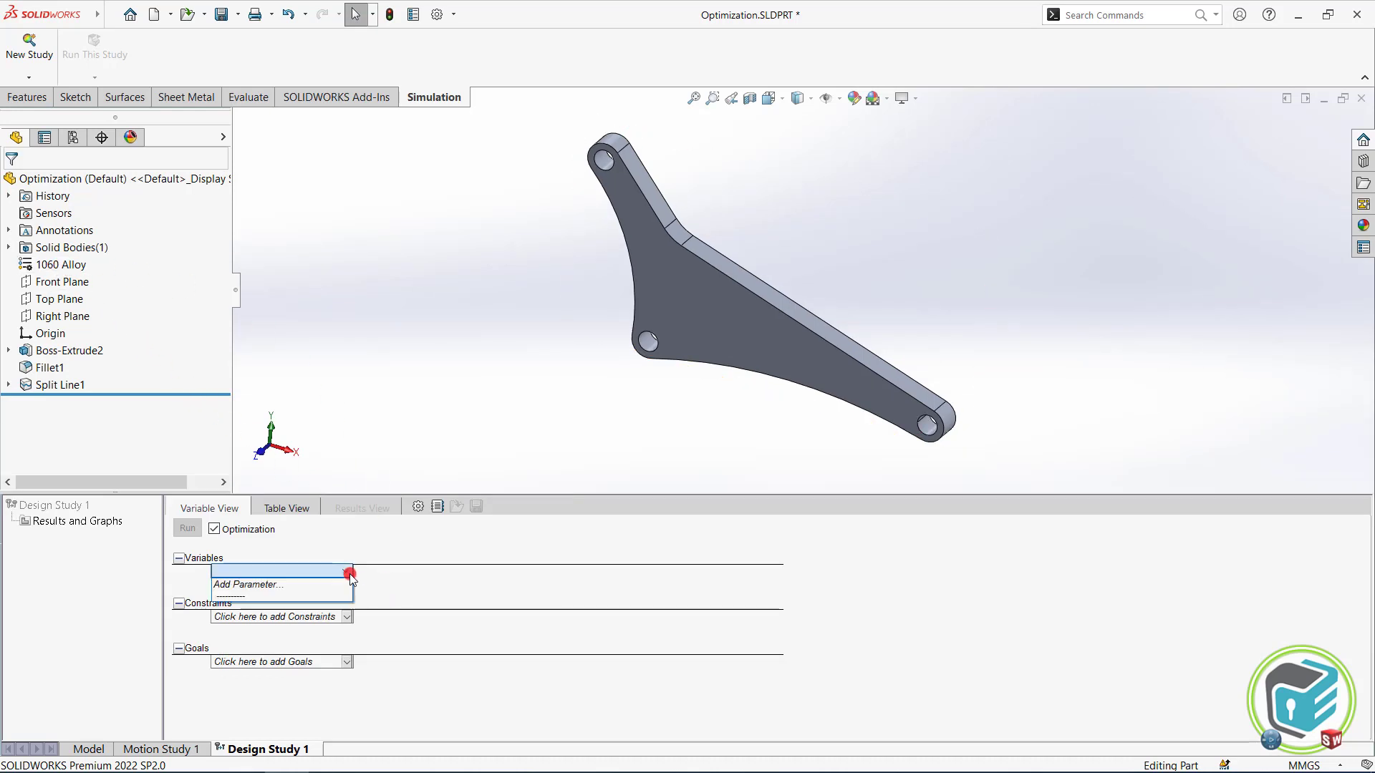
left_click(295, 585)
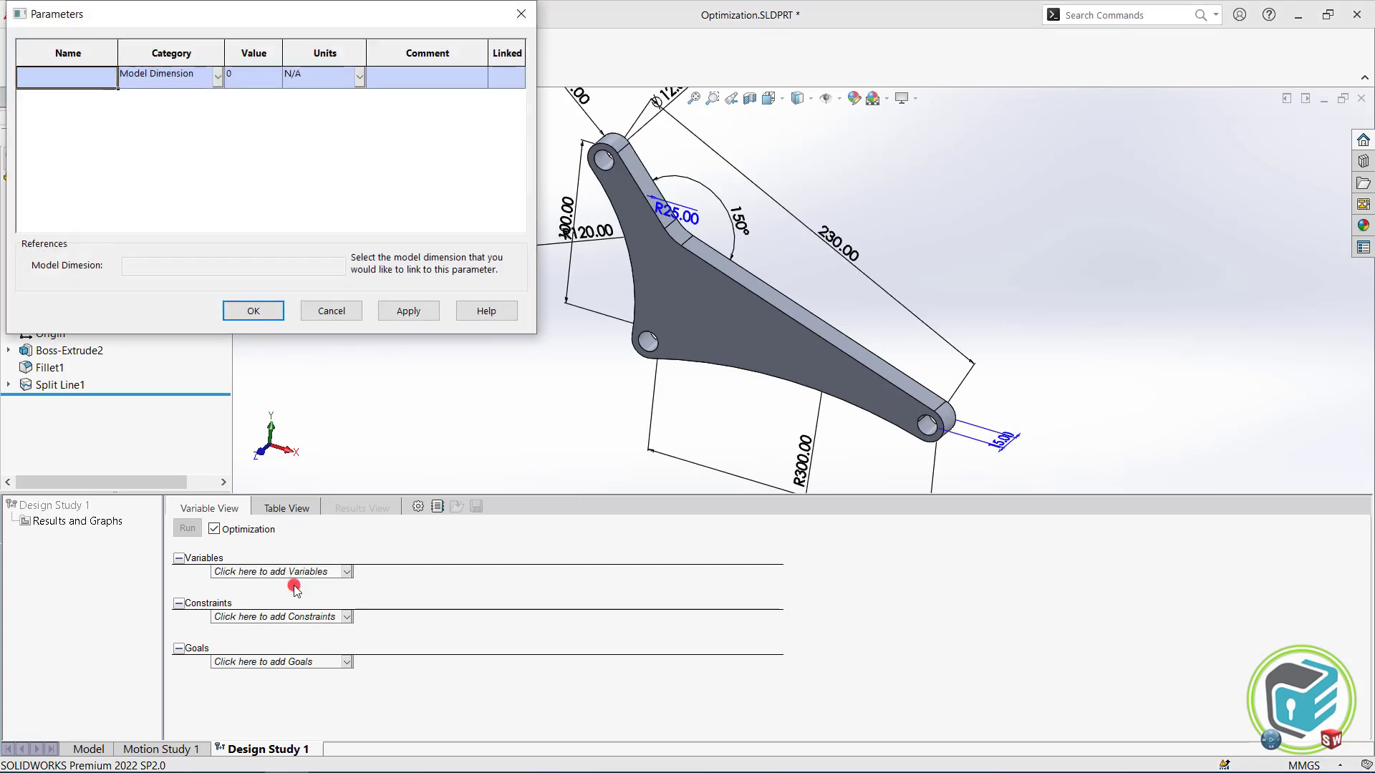
left_click(217, 75)
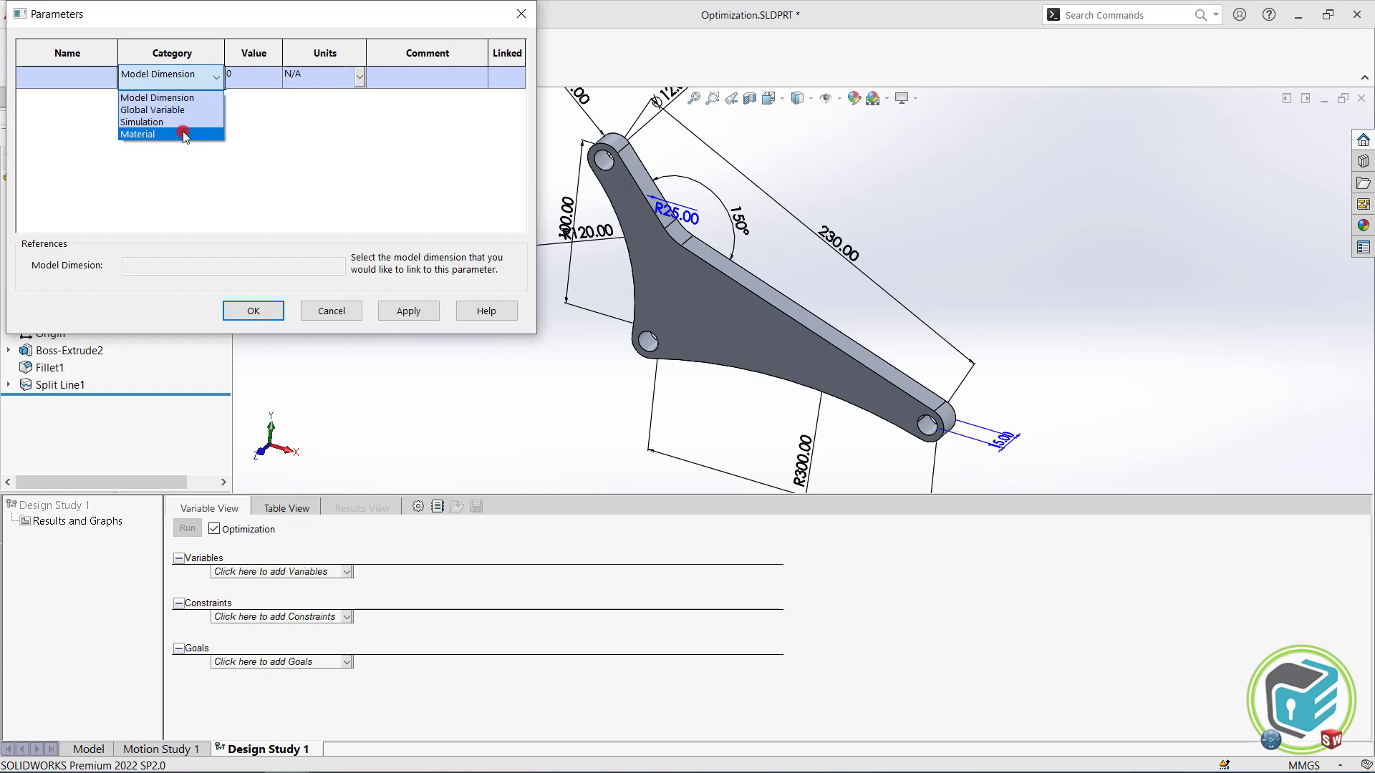
left_click(201, 98)
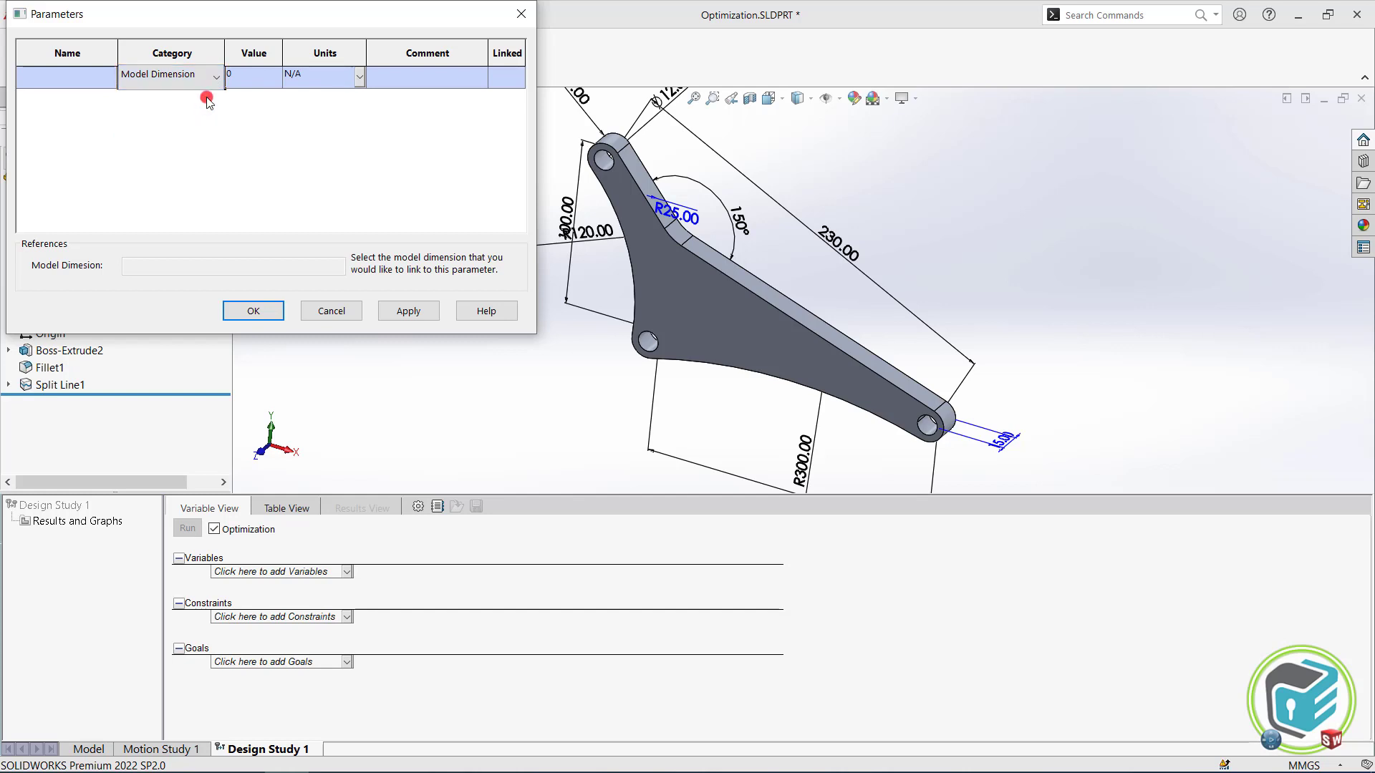
left_click(745, 216)
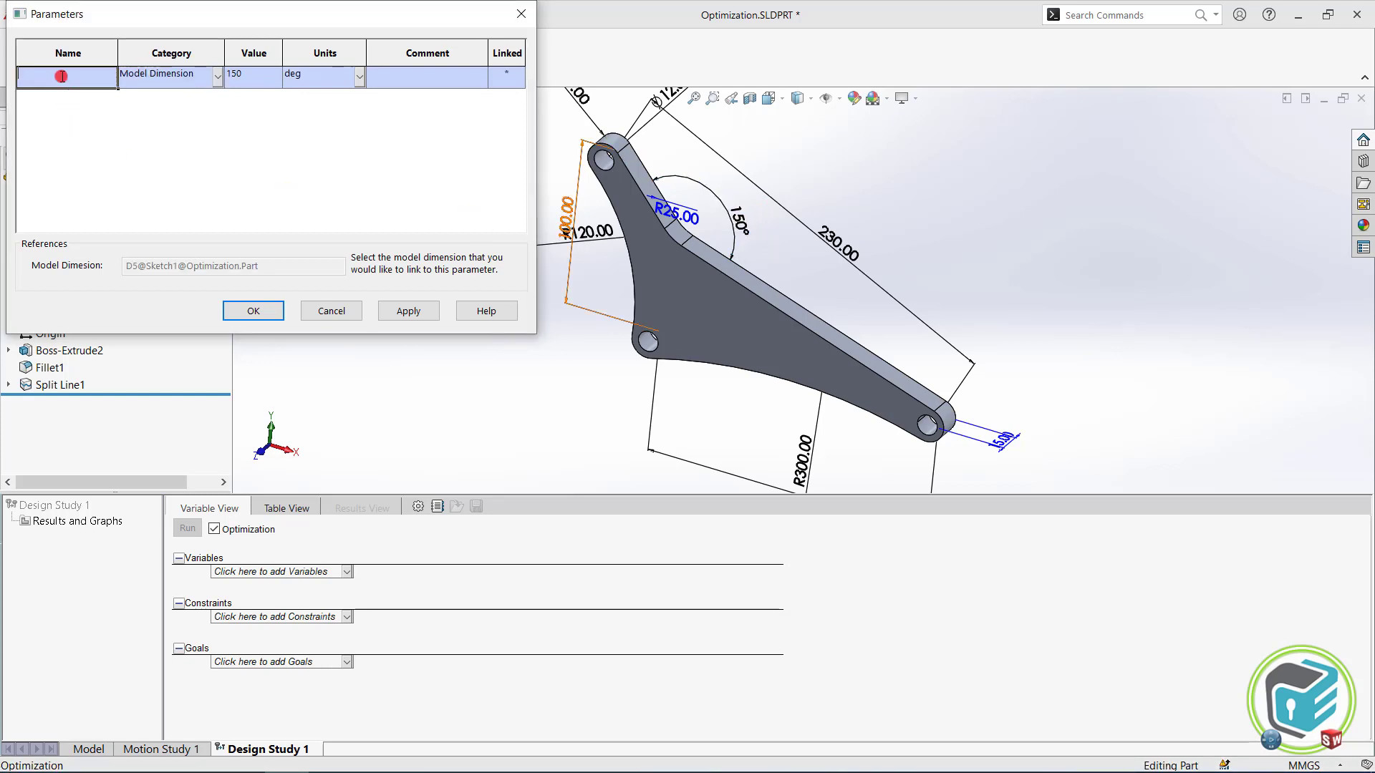
left_click(261, 81)
Step: Add a second Model Dimension parameter named T1, linked to the 15 mm plate thickness, and apply both parameters
left_click(245, 101)
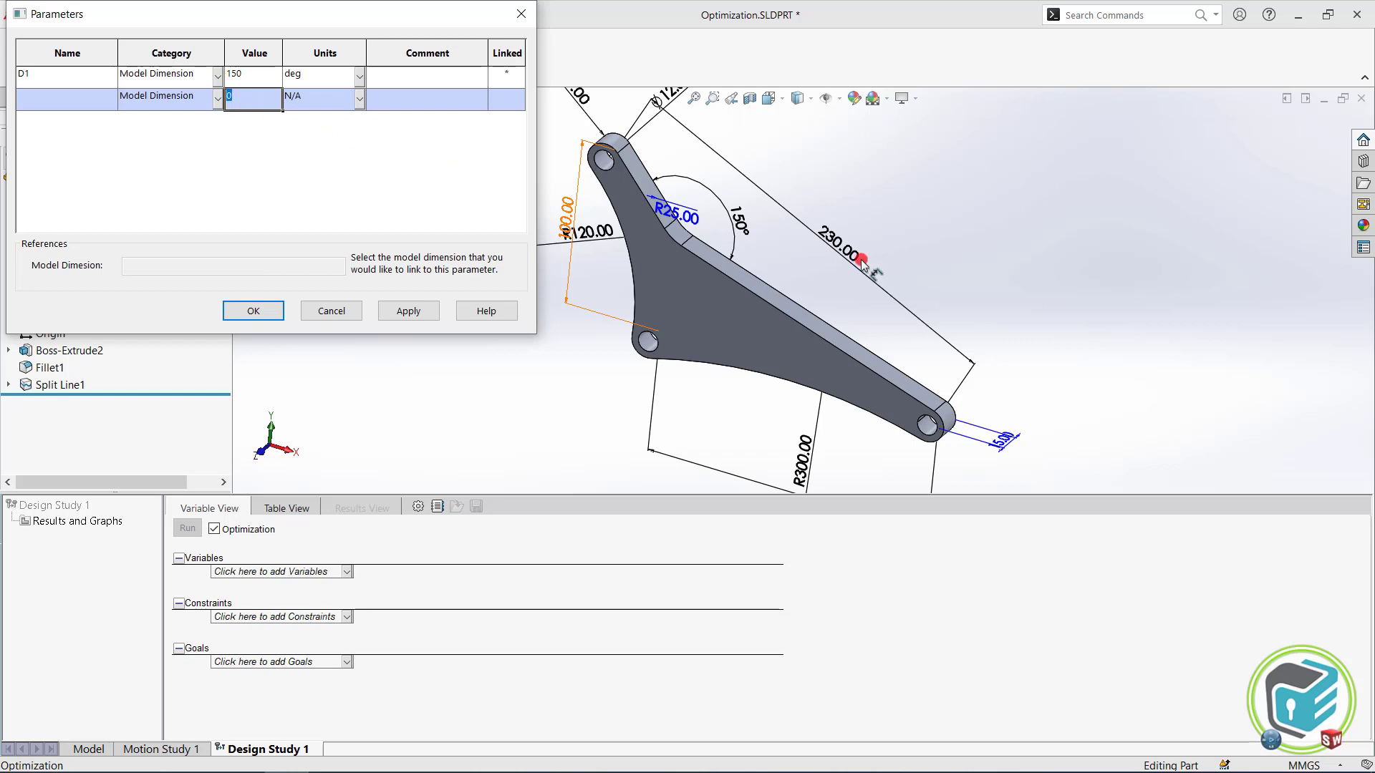
left_click(1004, 442)
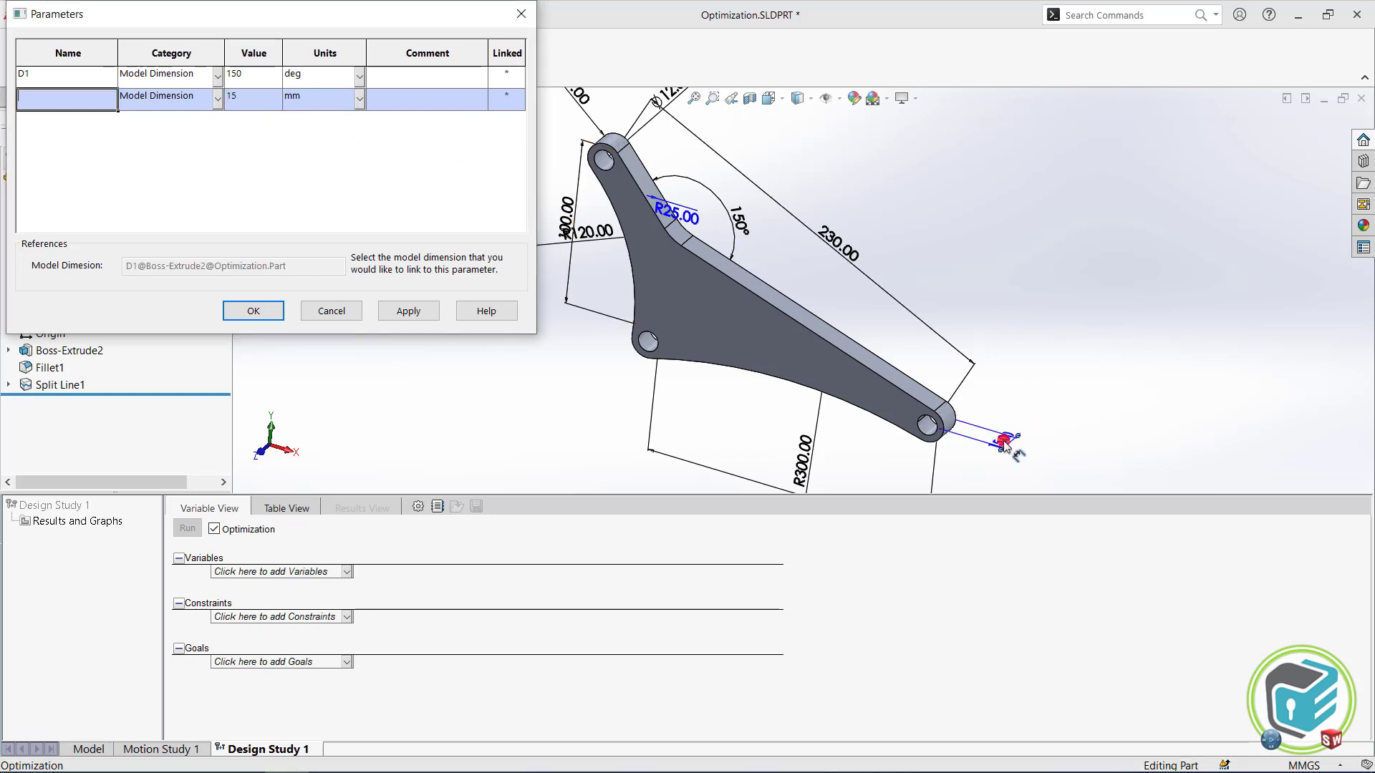
left_click(110, 128)
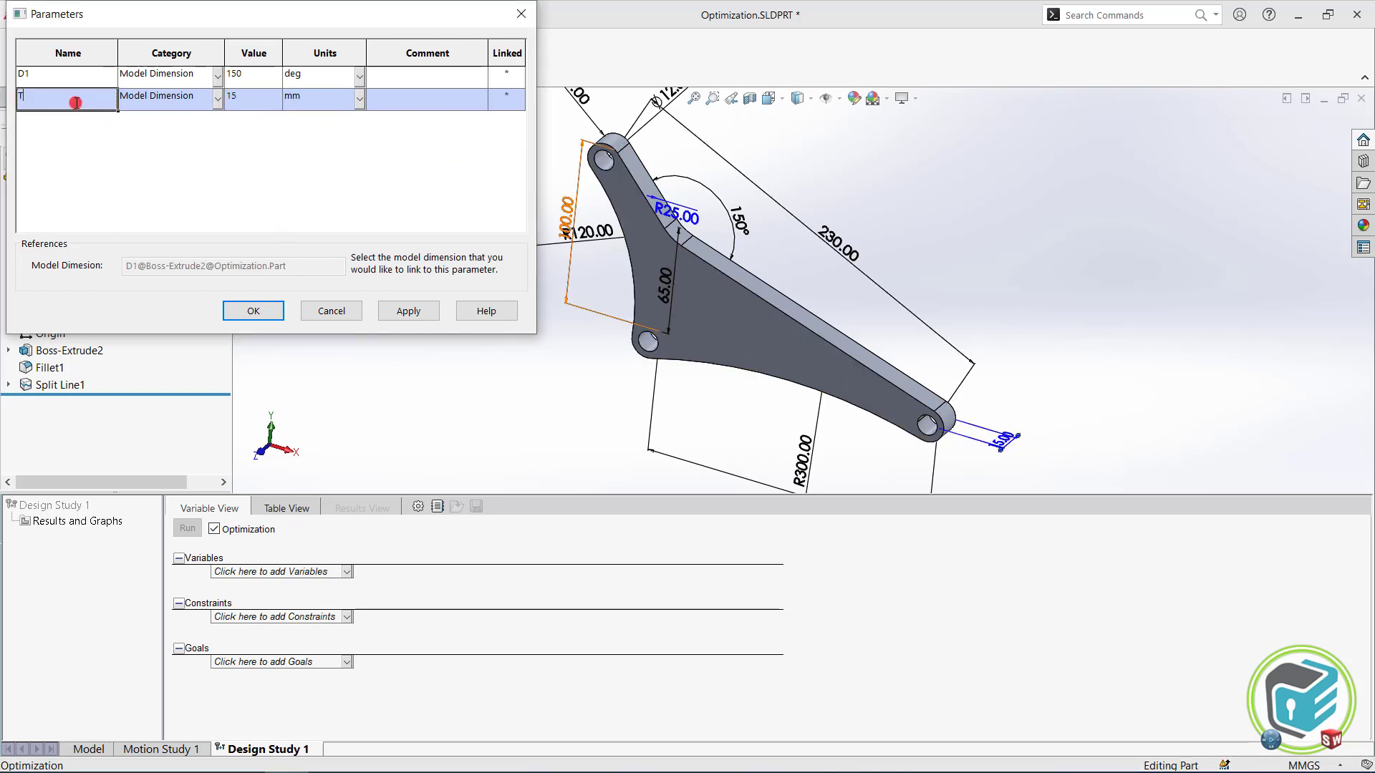
left_click(417, 313)
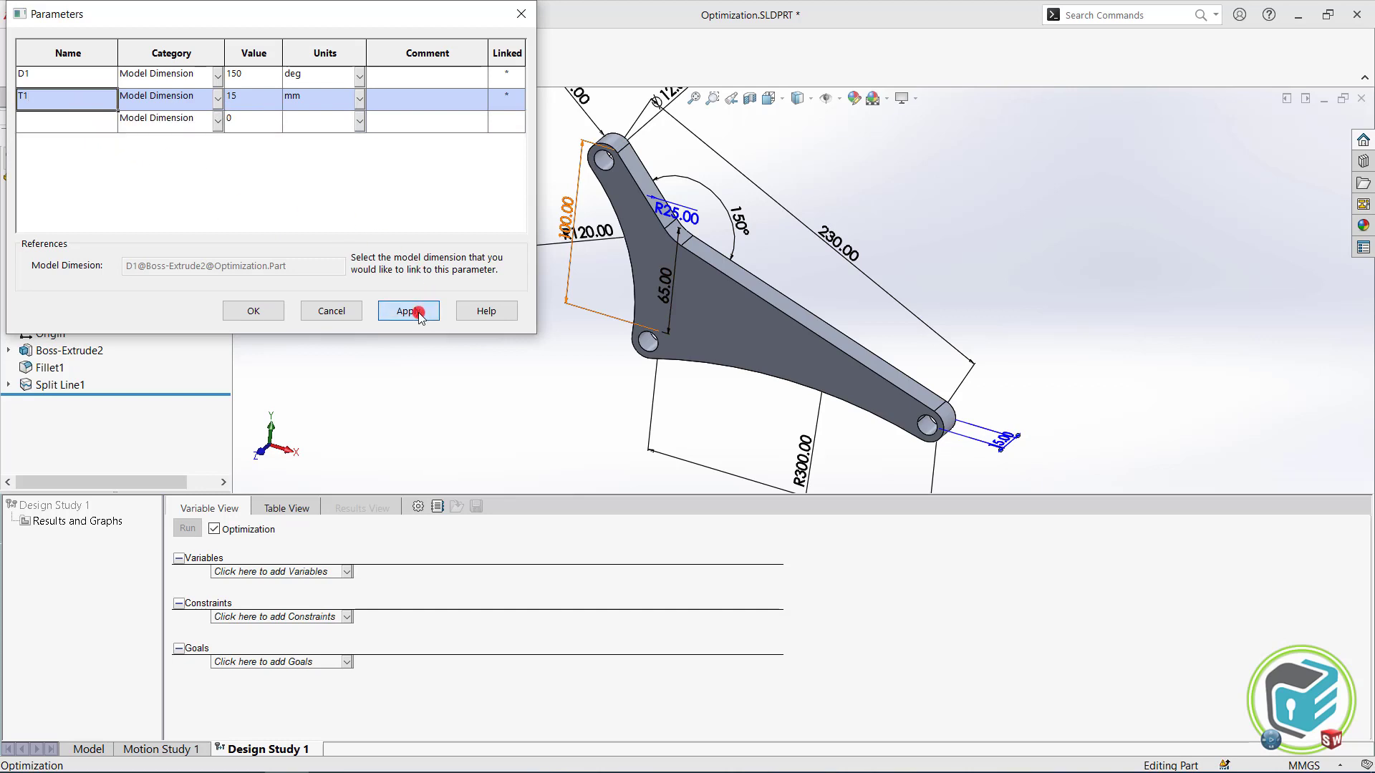
left_click(247, 310)
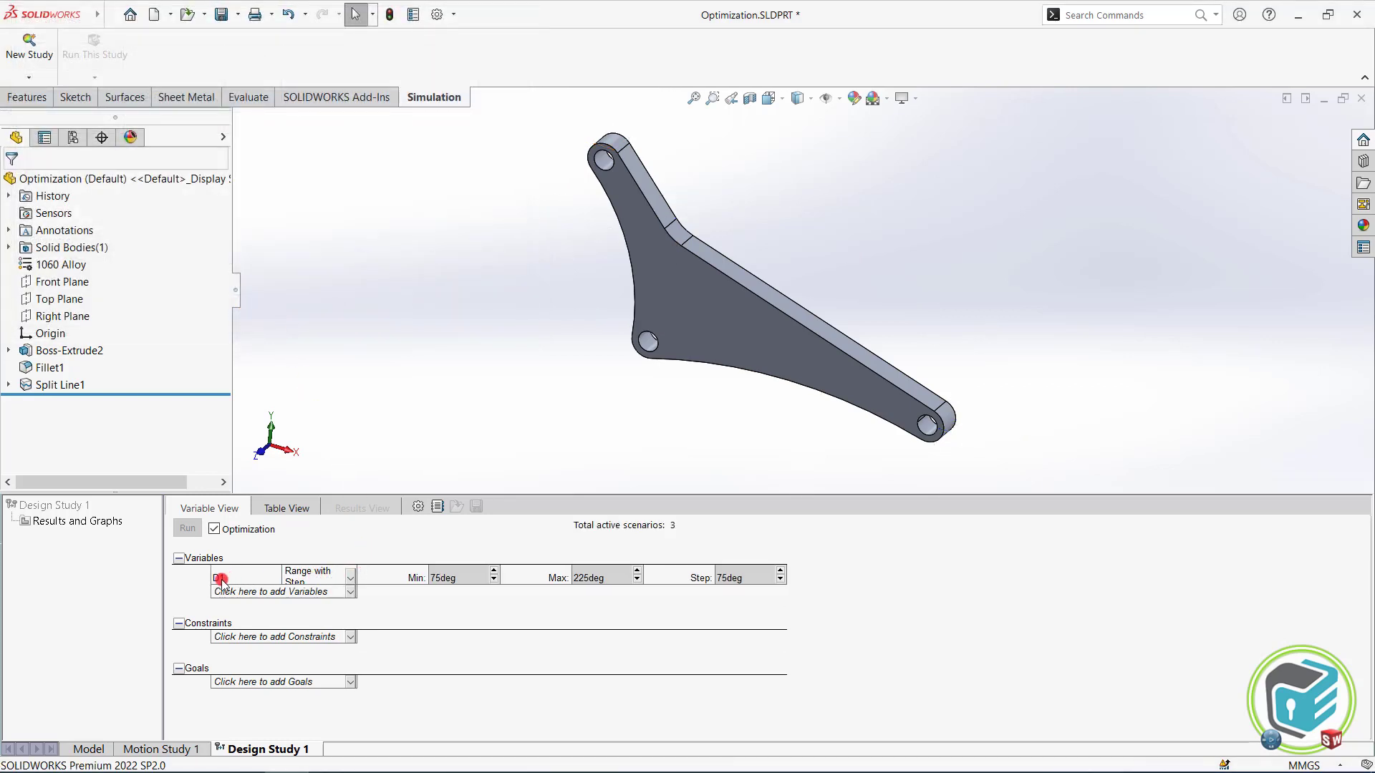
Step: Try the Discrete Values and Range types on variable D1 and return it to Range with Step
left_click(350, 577)
left_click(343, 594)
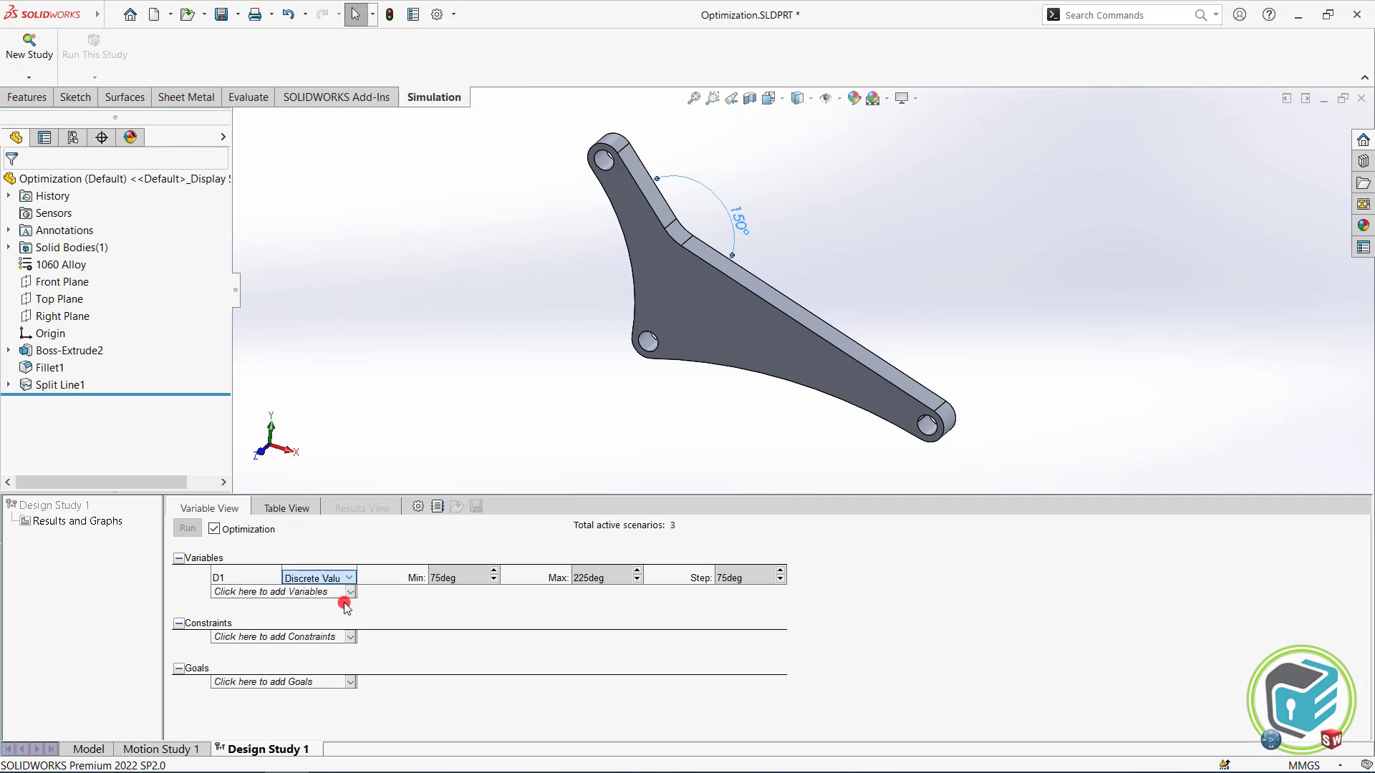
left_click(350, 577)
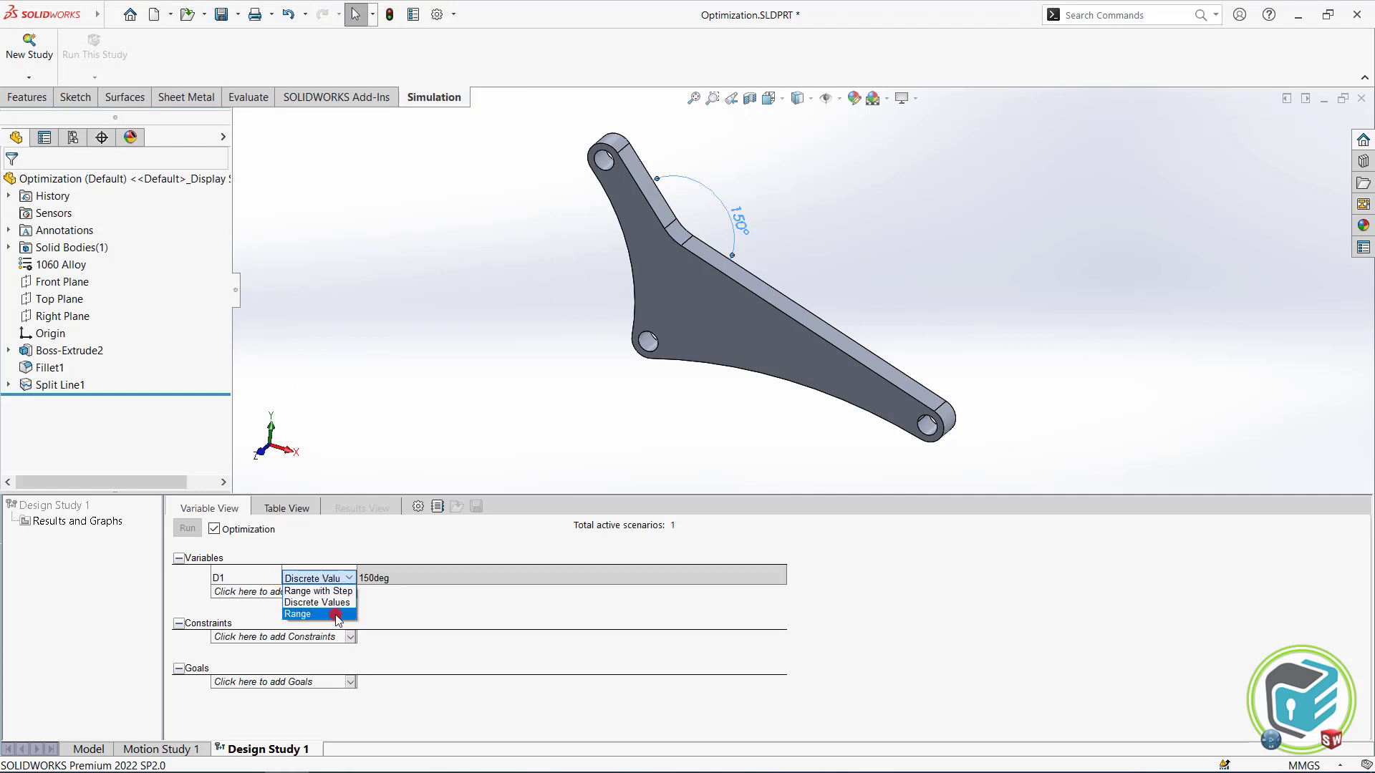
left_click(332, 611)
left_click(350, 577)
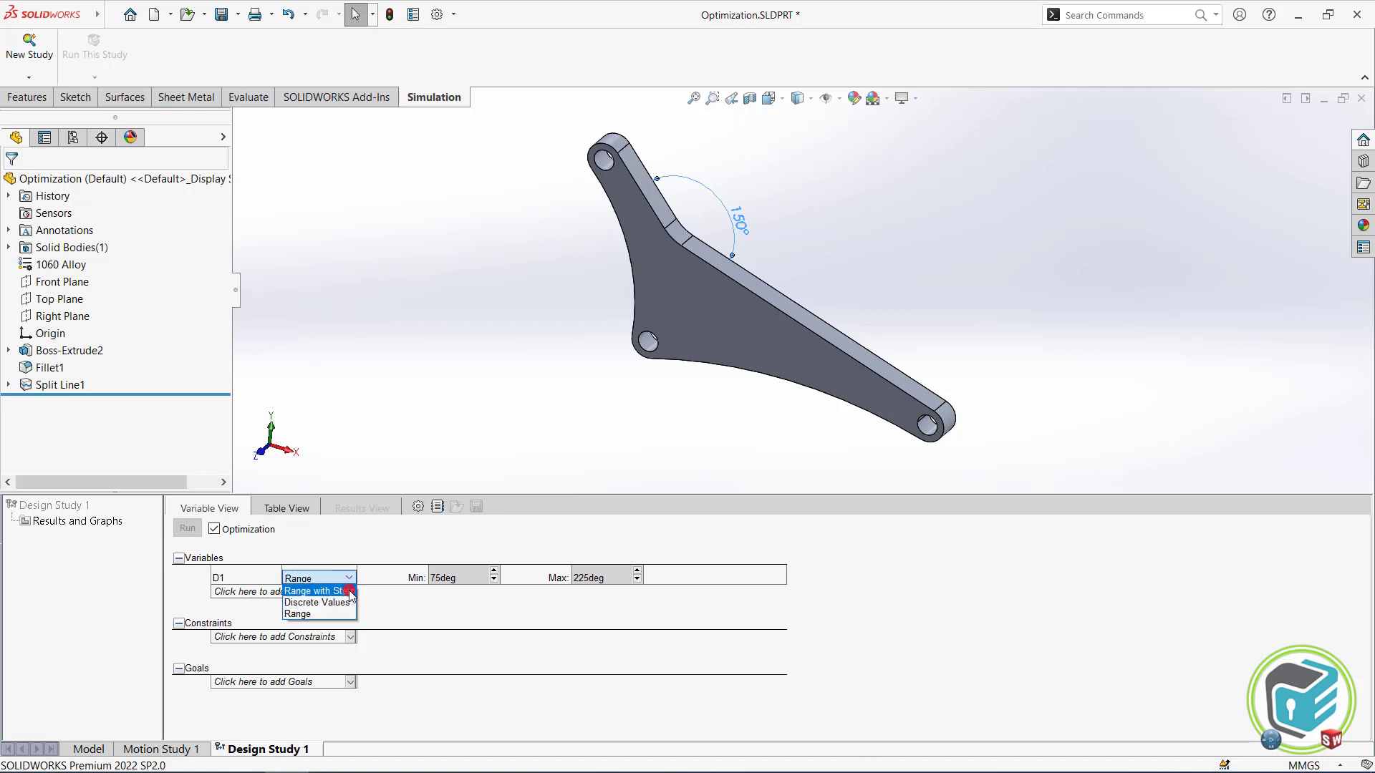
left_click(344, 589)
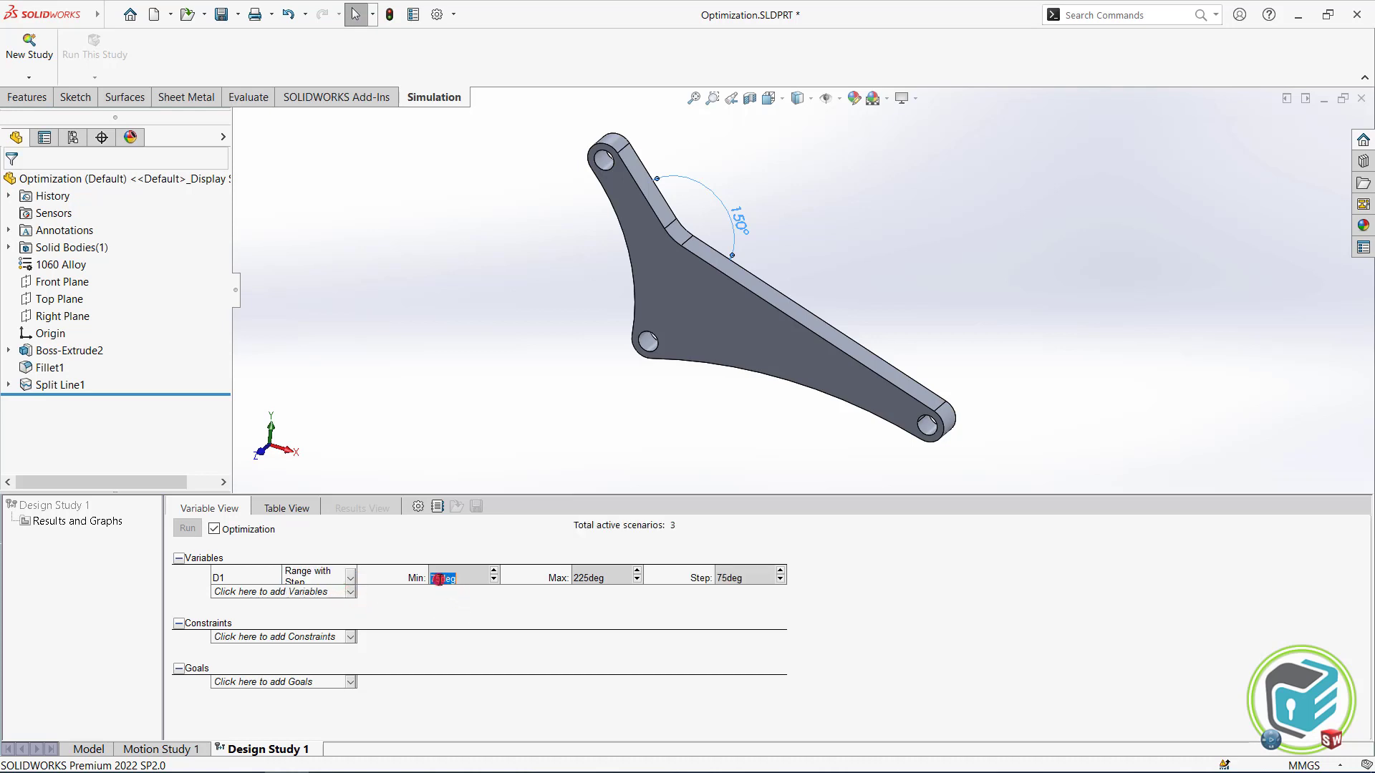
Step: Set variable D1 to range from 150 to 170 degrees in 5-degree steps
left_click_drag(439, 580, 423, 580)
type("150")
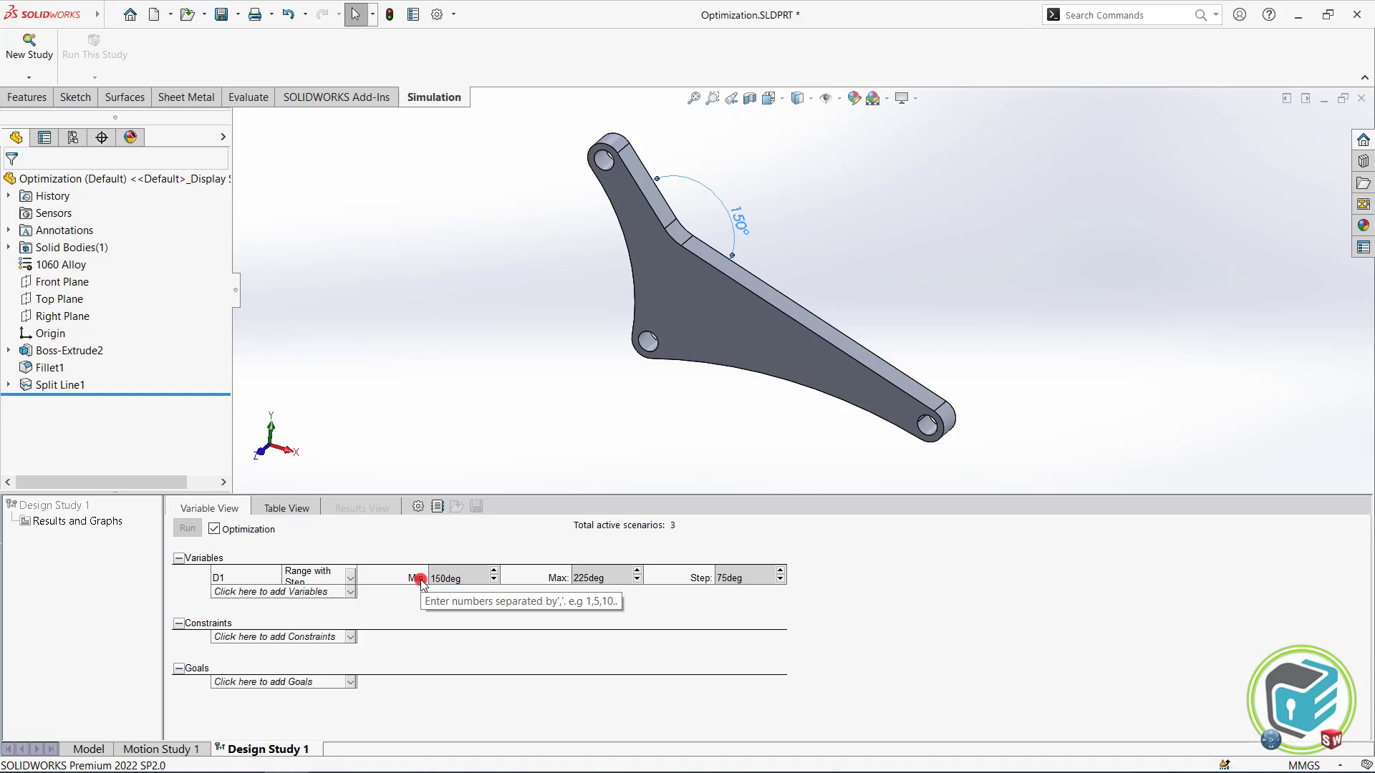
left_click(584, 580)
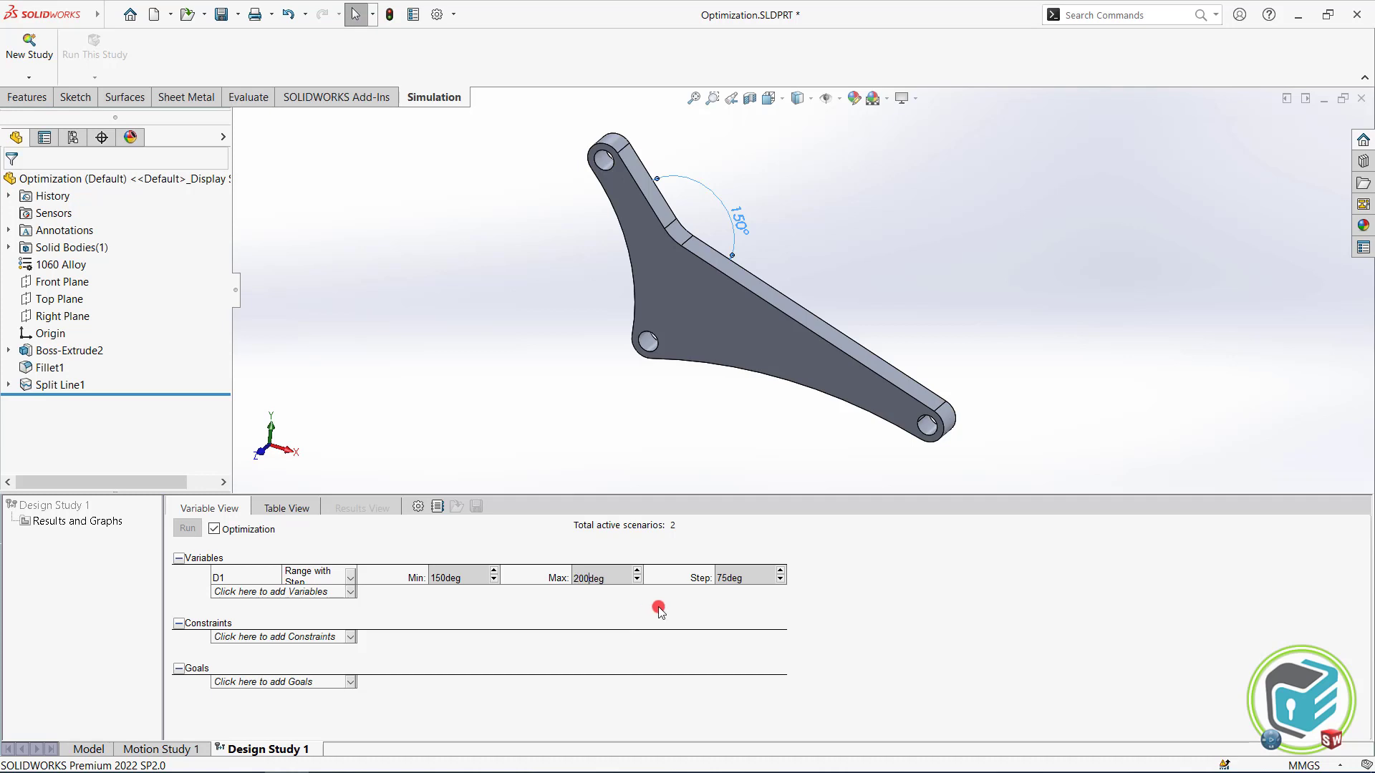
left_click(728, 577)
type("5")
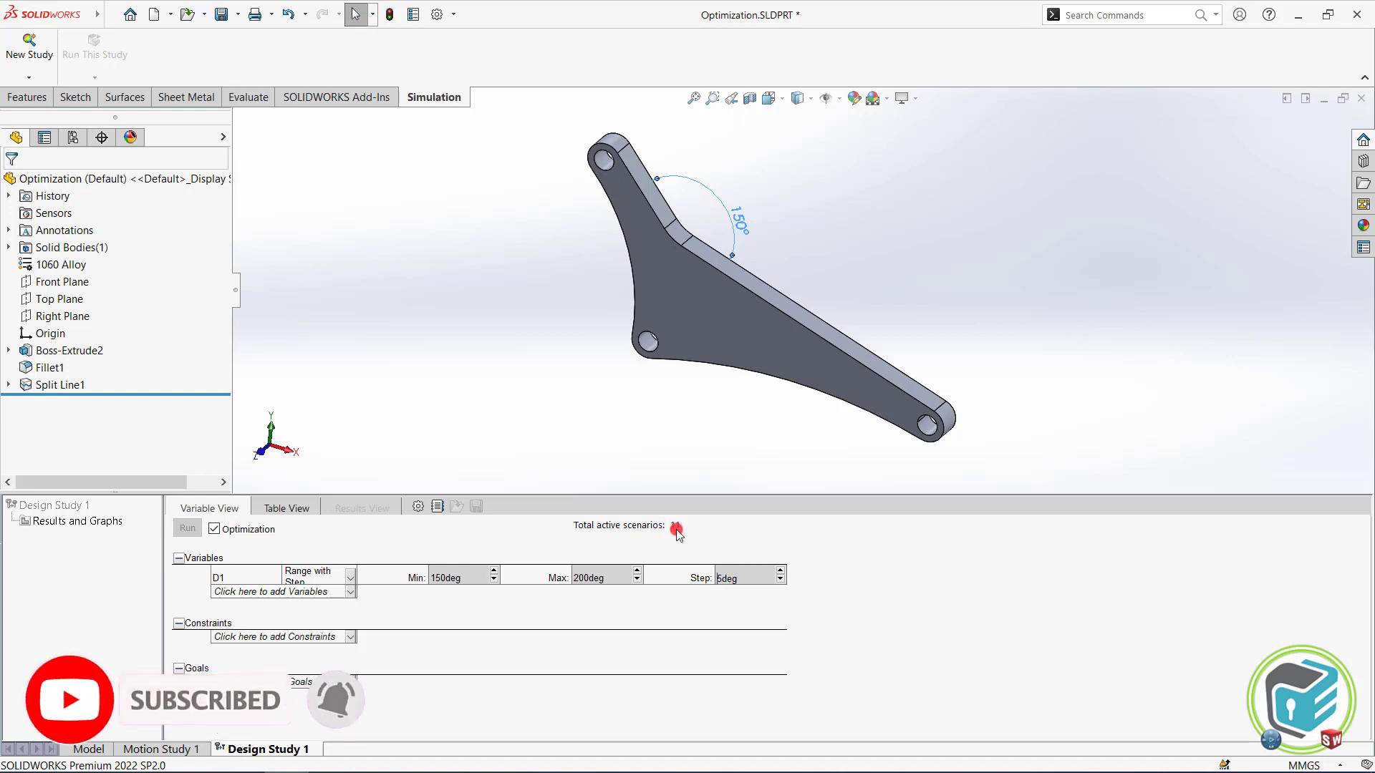
double_click(580, 578)
type("170")
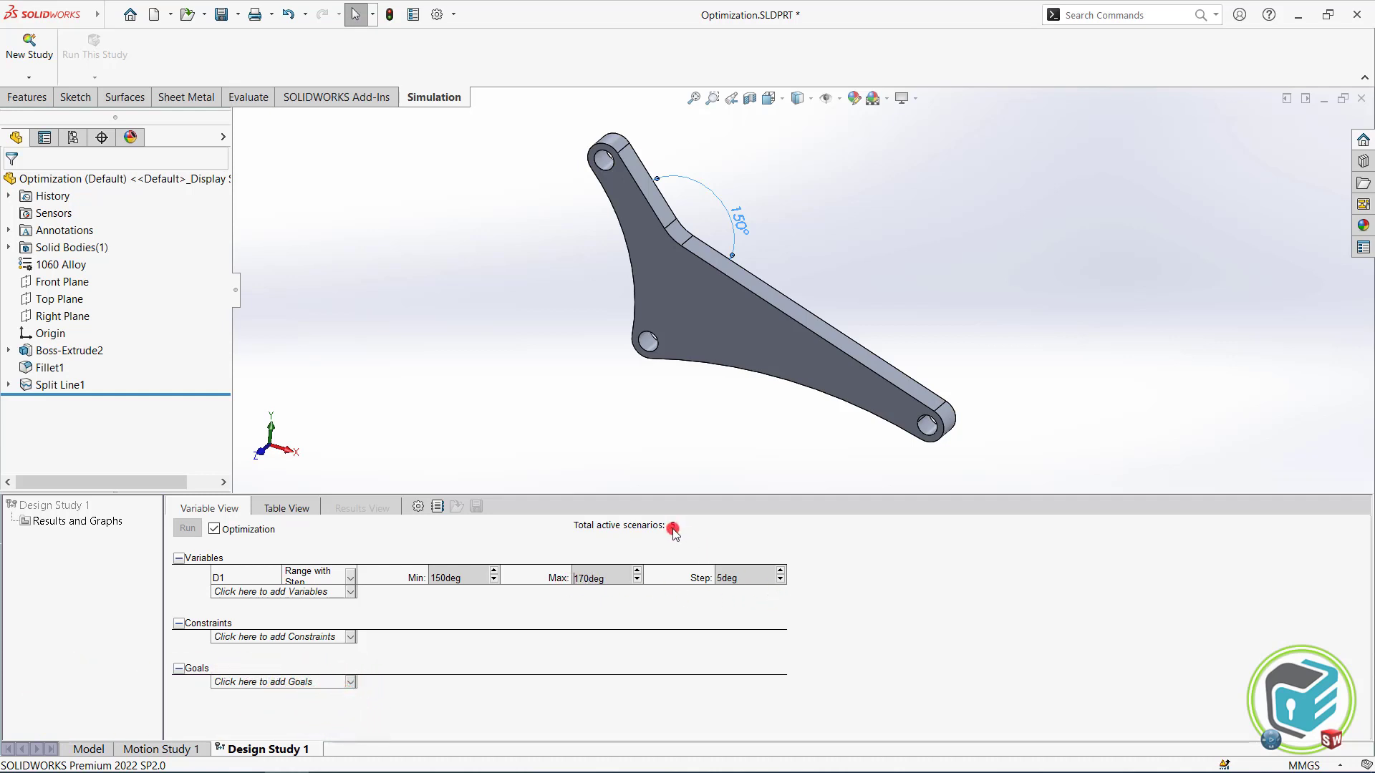
Step: Add T1 as a variable ranging from 10 to 20 mm in 2 mm steps
left_click(350, 593)
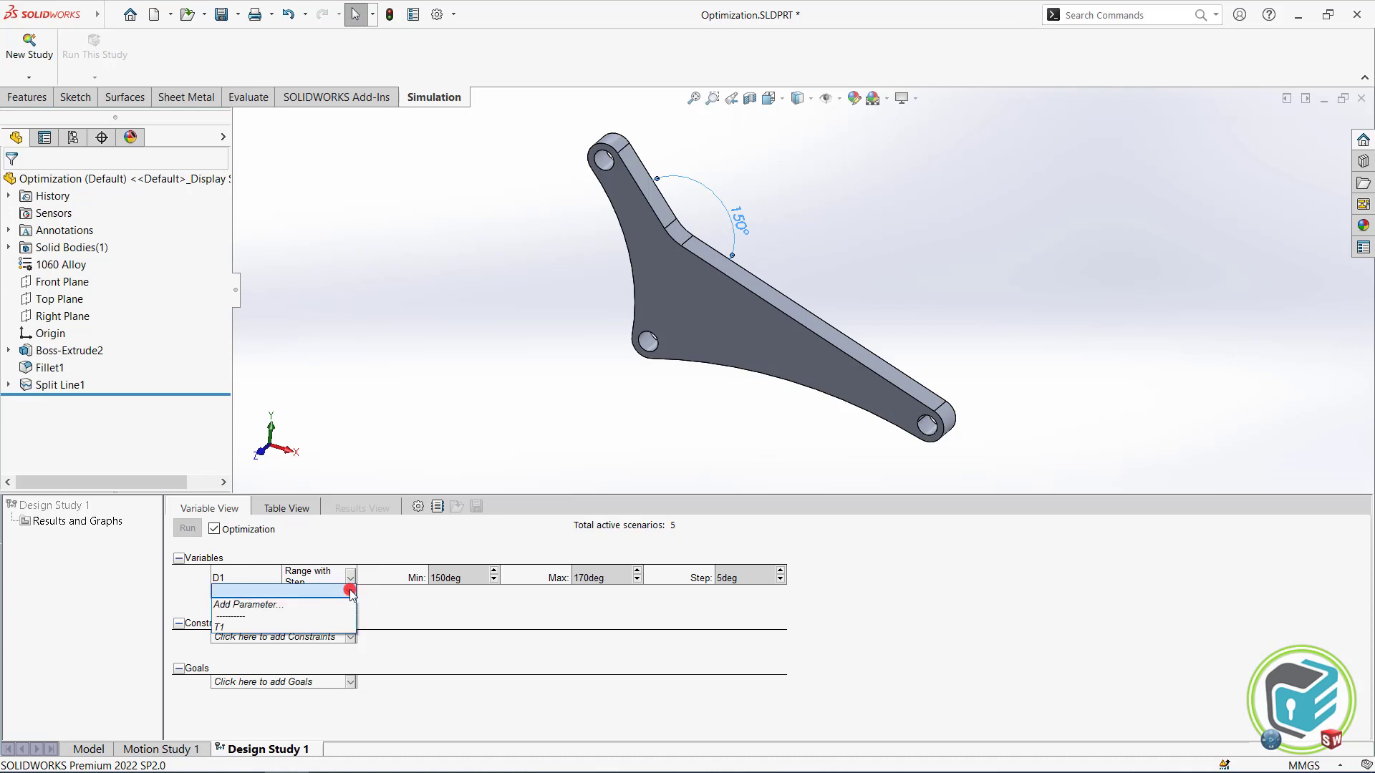
left_click(255, 628)
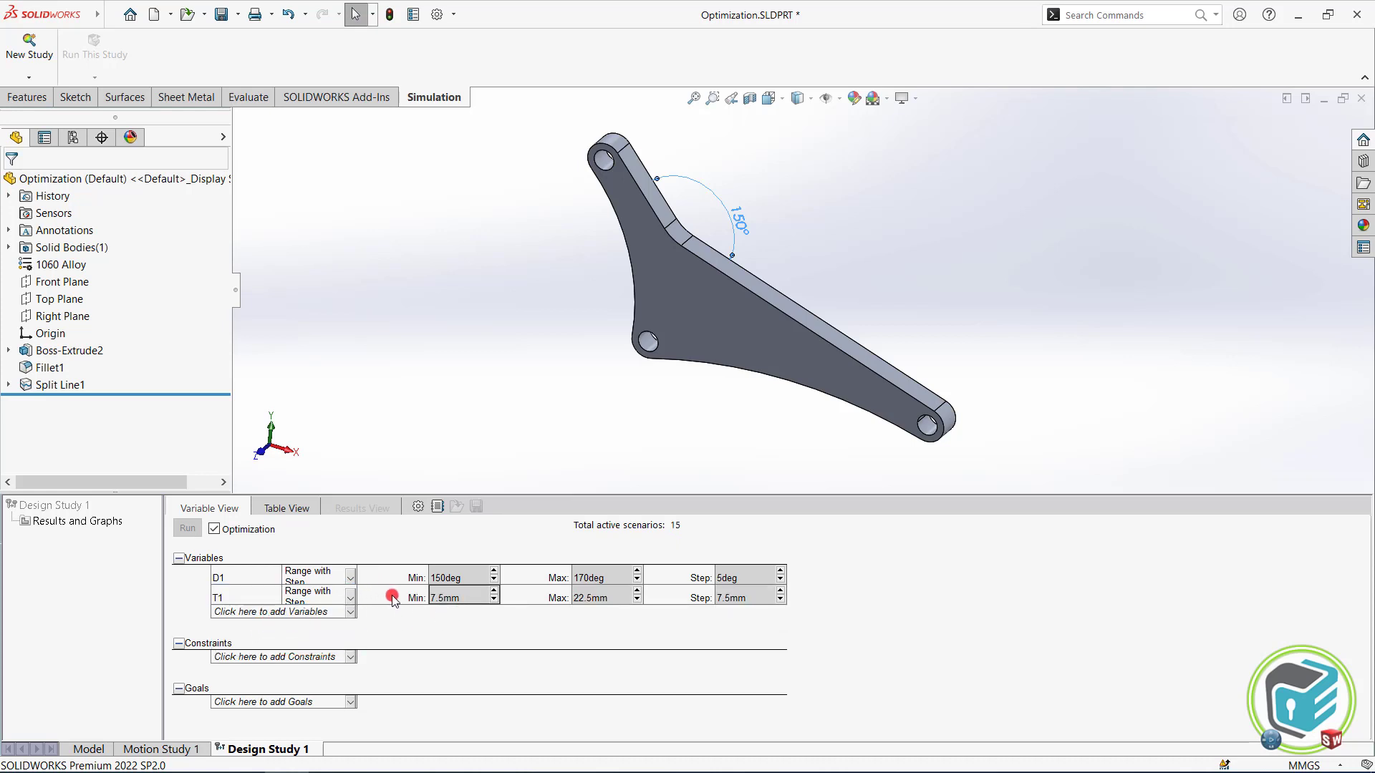
left_click(447, 598)
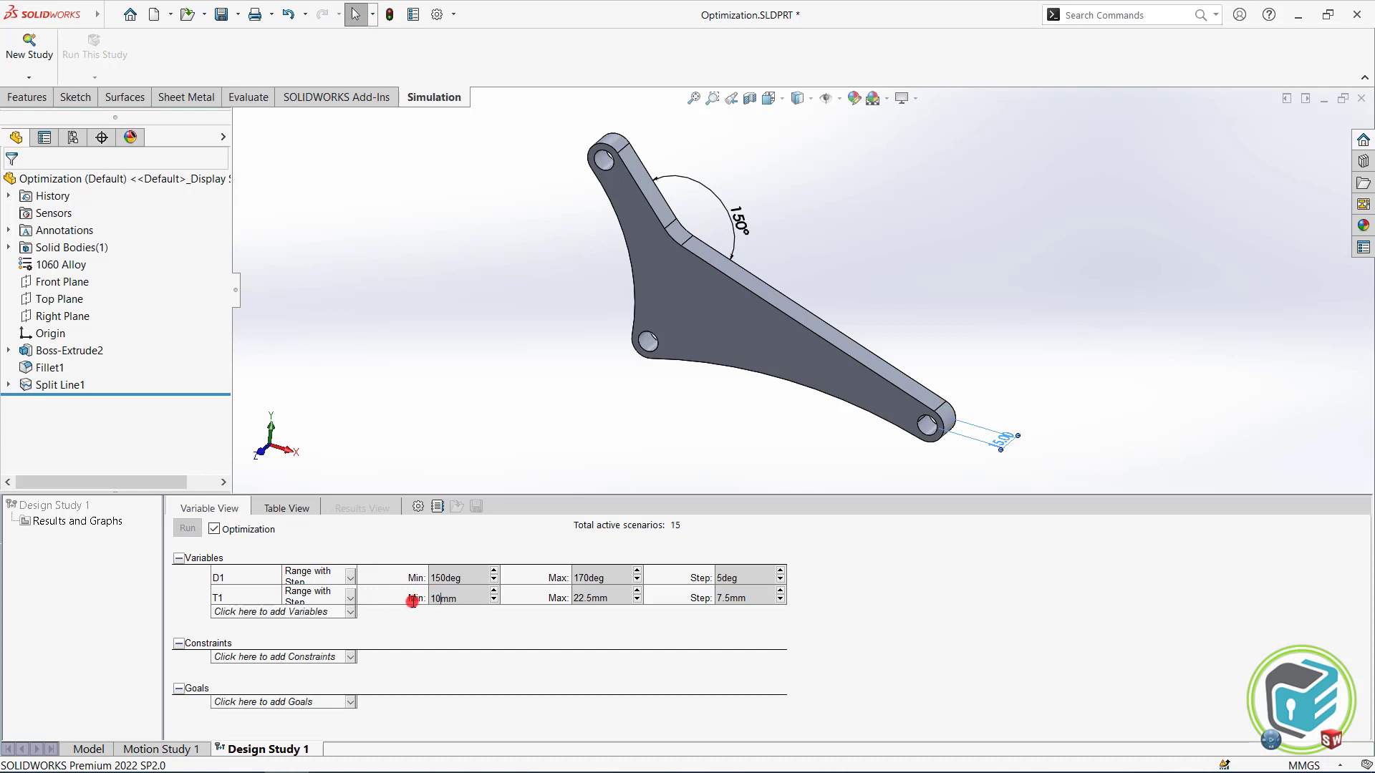
left_click(589, 599)
left_click(728, 600)
left_click_drag(730, 599, 696, 599)
Step: Start a new sensor for the study constraints and review the data quantities offered for Simulation Data
left_click(350, 656)
left_click(285, 671)
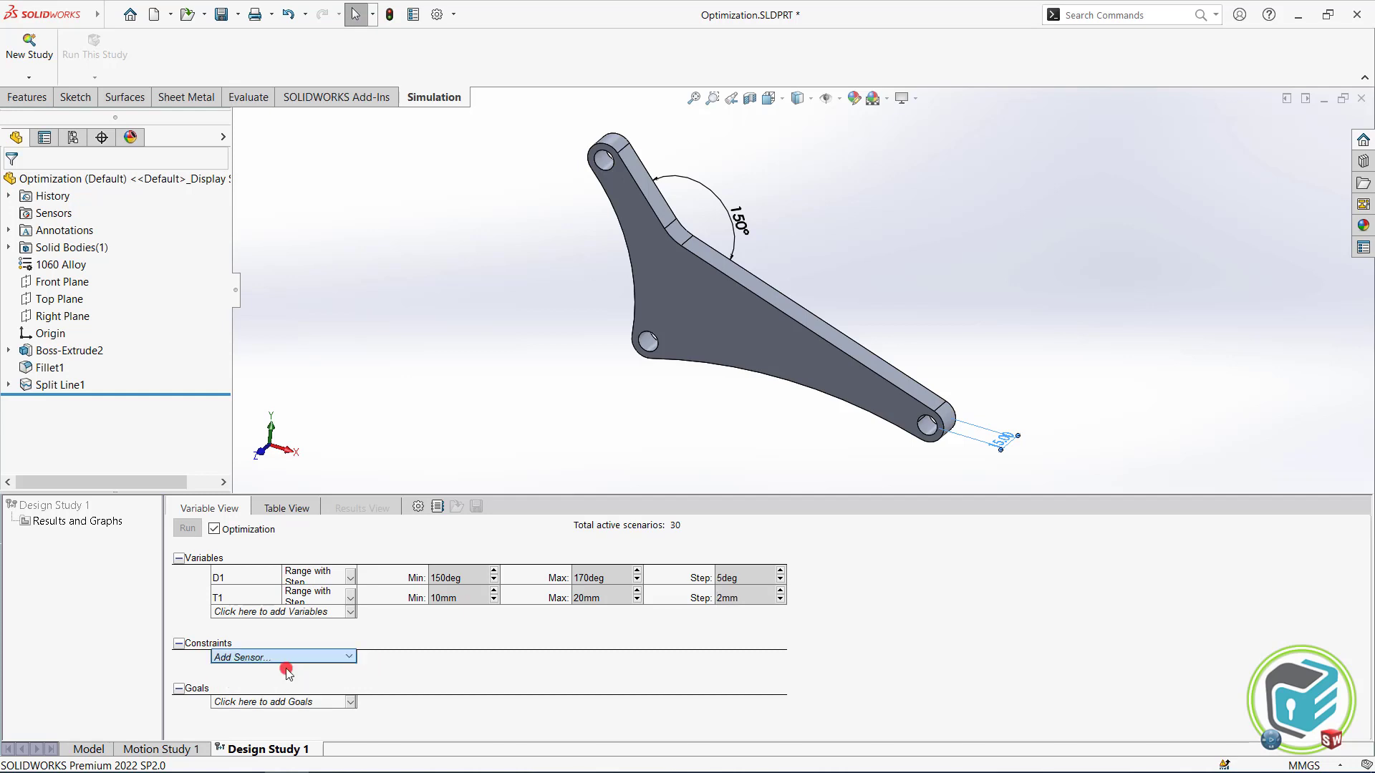
left_click(129, 239)
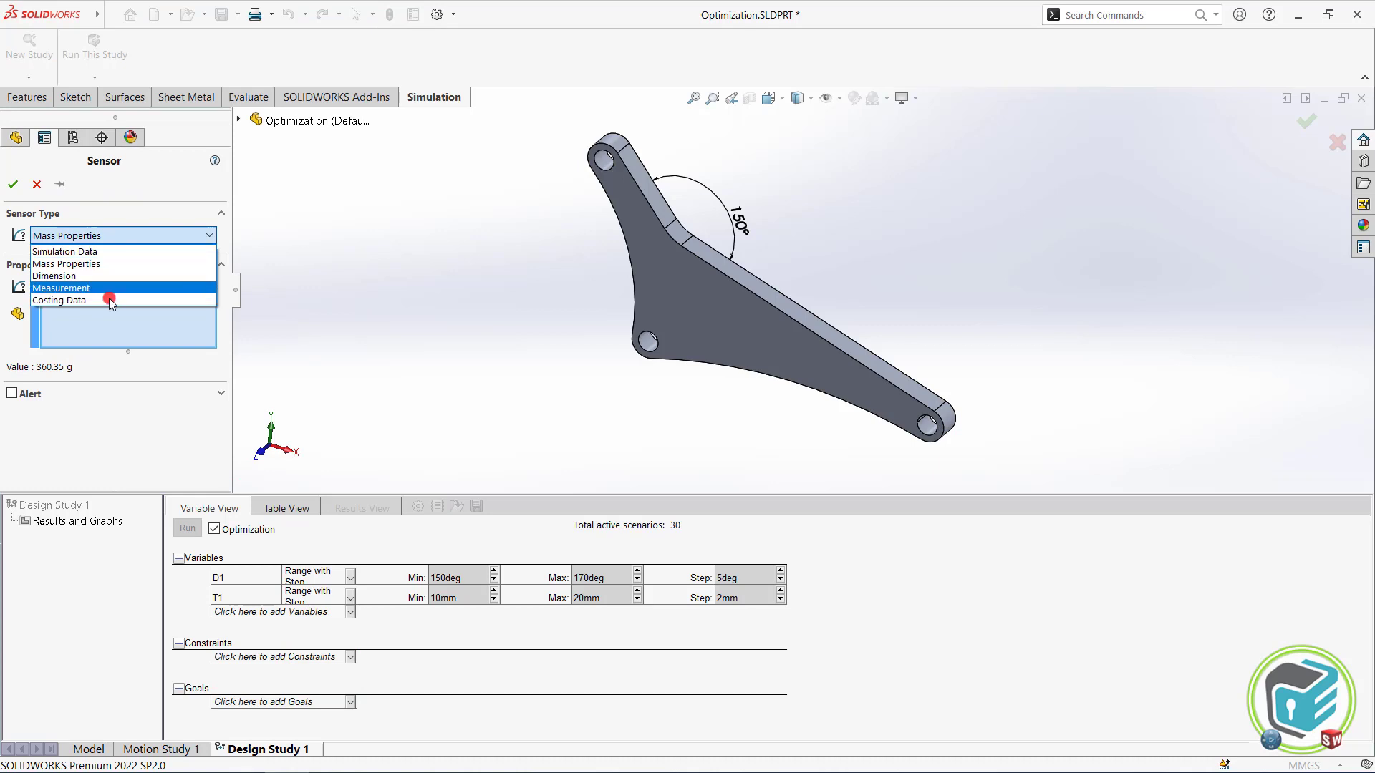
left_click(111, 254)
left_click(134, 306)
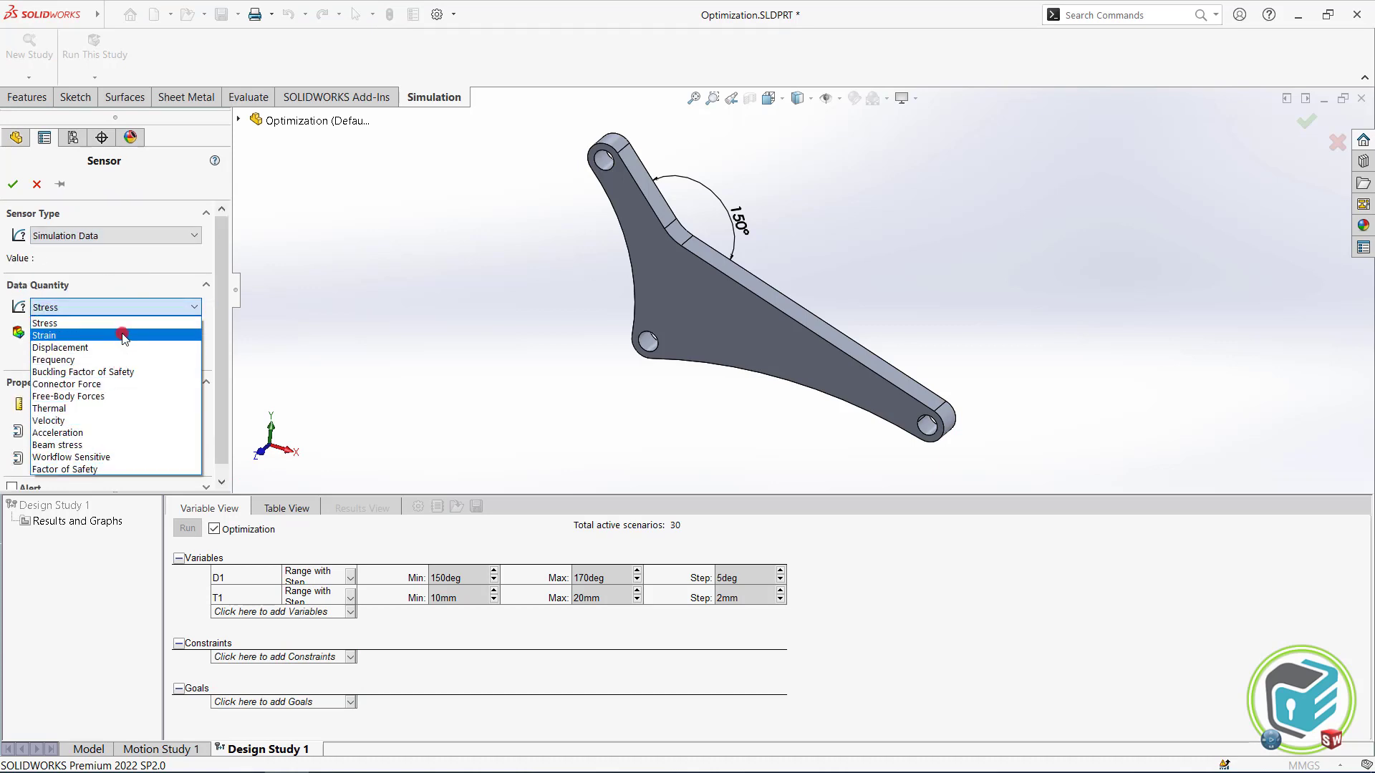
left_click(123, 307)
Step: Review the Mass Properties and Dimension sensor types, including the mass properties and model dimensions available for monitoring
left_click(128, 236)
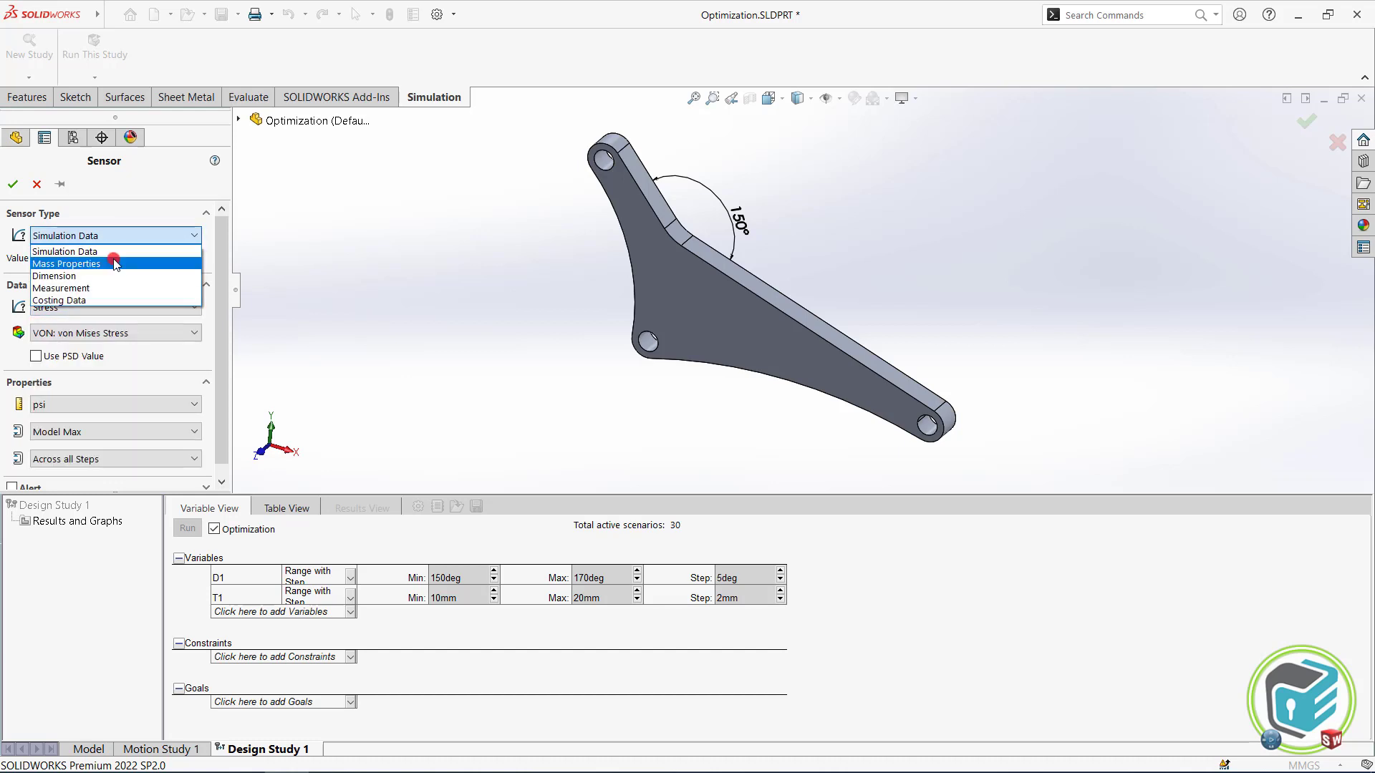
left_click(111, 258)
left_click(114, 286)
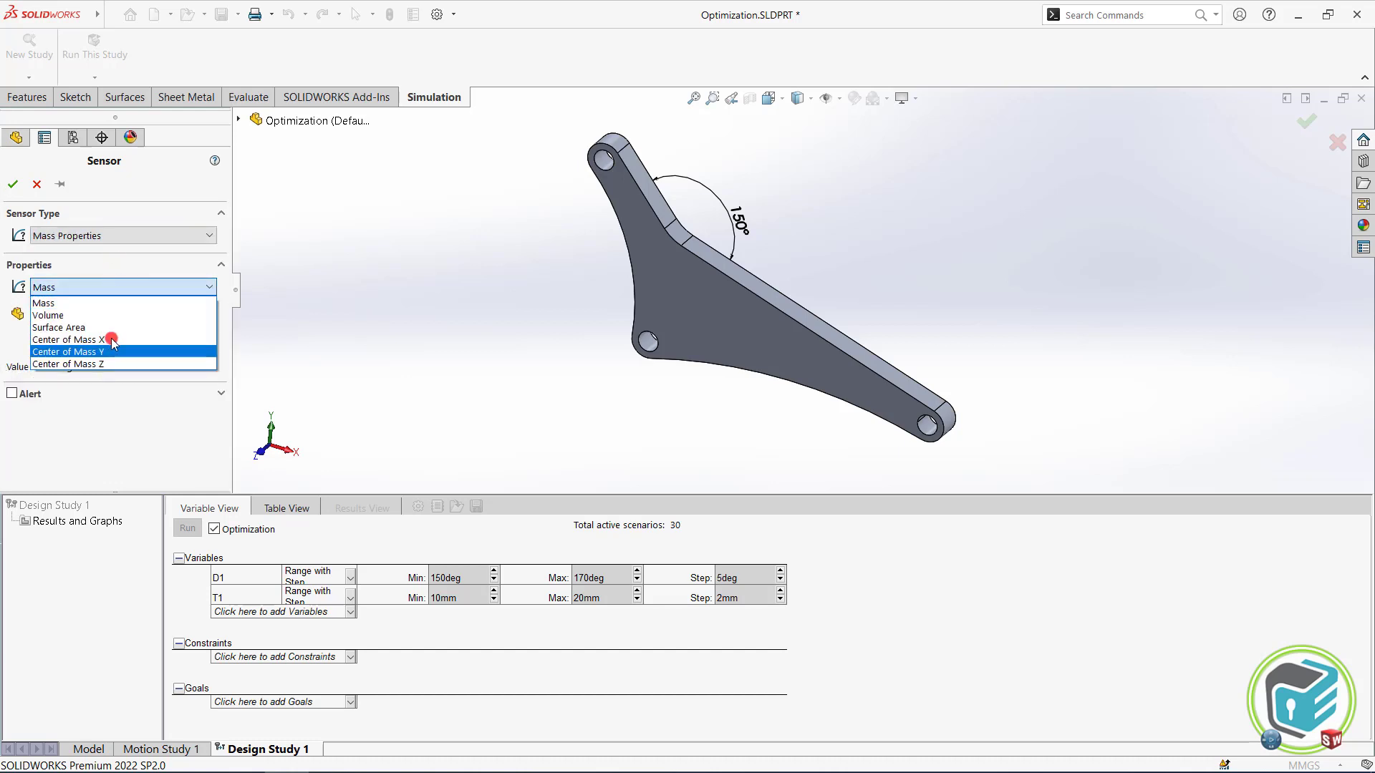
left_click(113, 238)
left_click(108, 234)
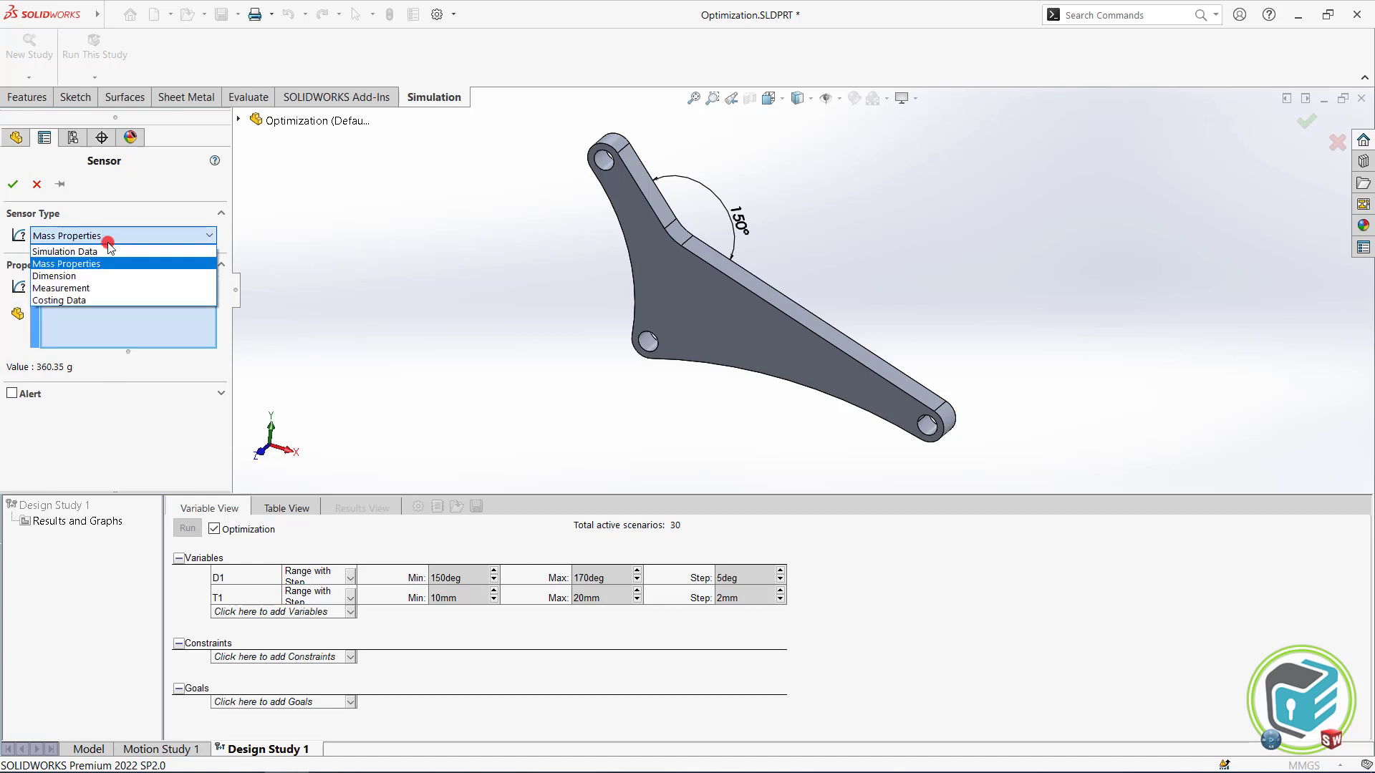
left_click(105, 278)
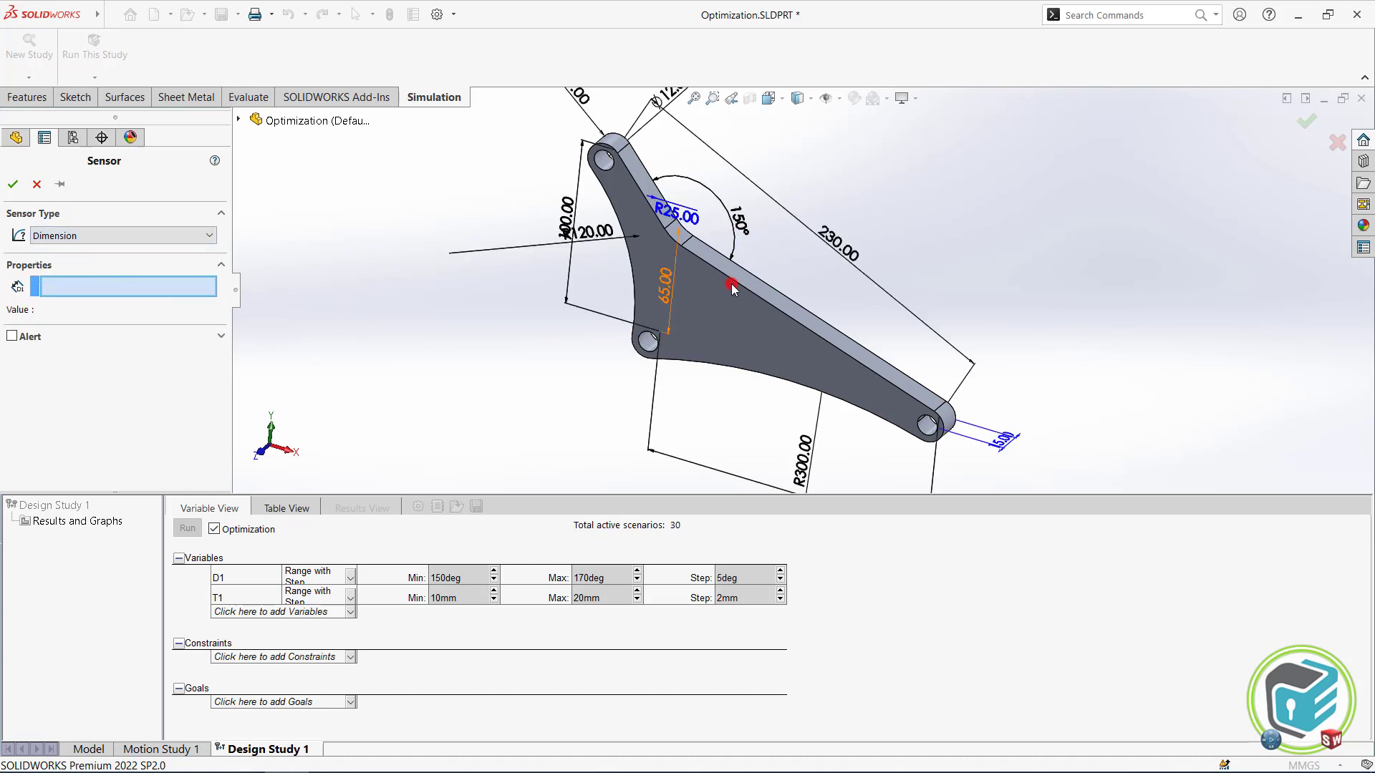
double_click(754, 285)
left_click(176, 236)
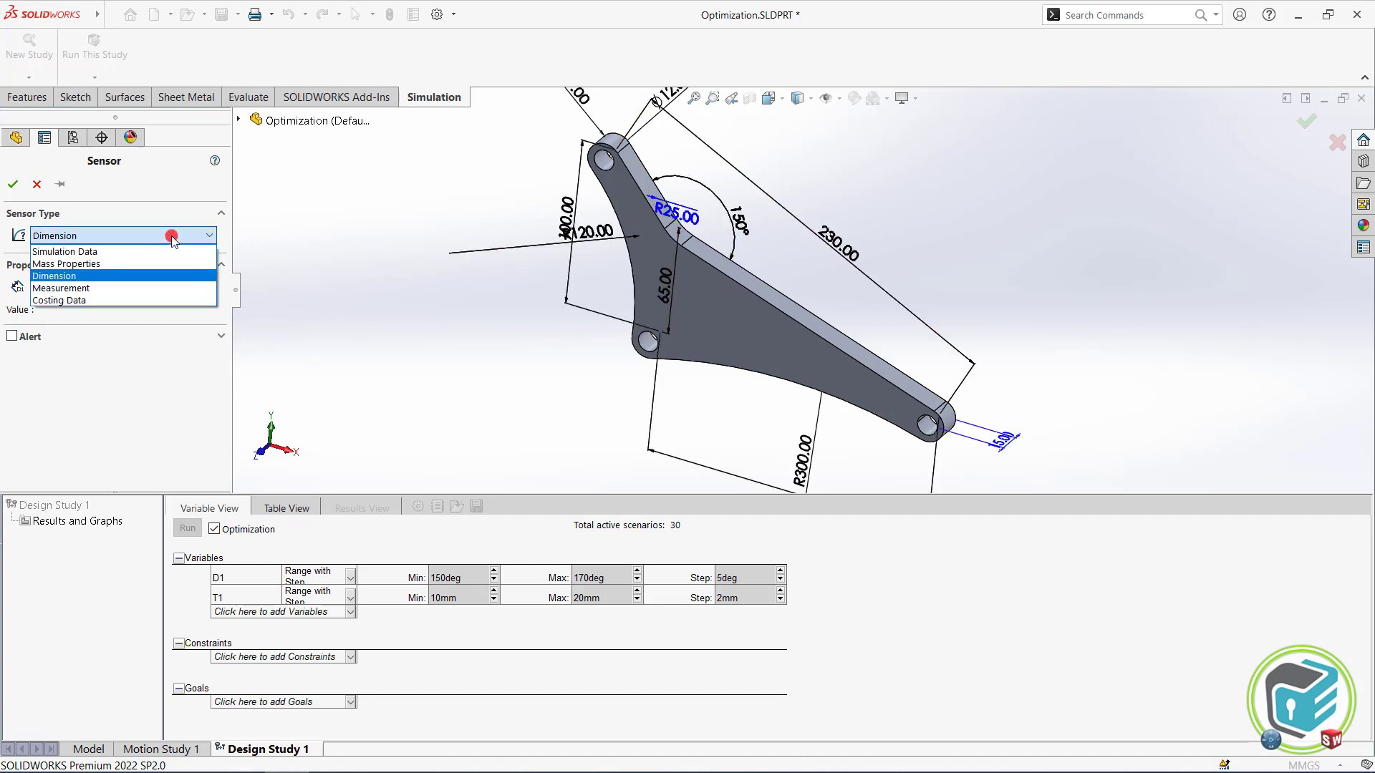
Step: Review the Measurement sensor type and the data quantities offered for Costing Data
left_click(103, 290)
left_click(695, 303)
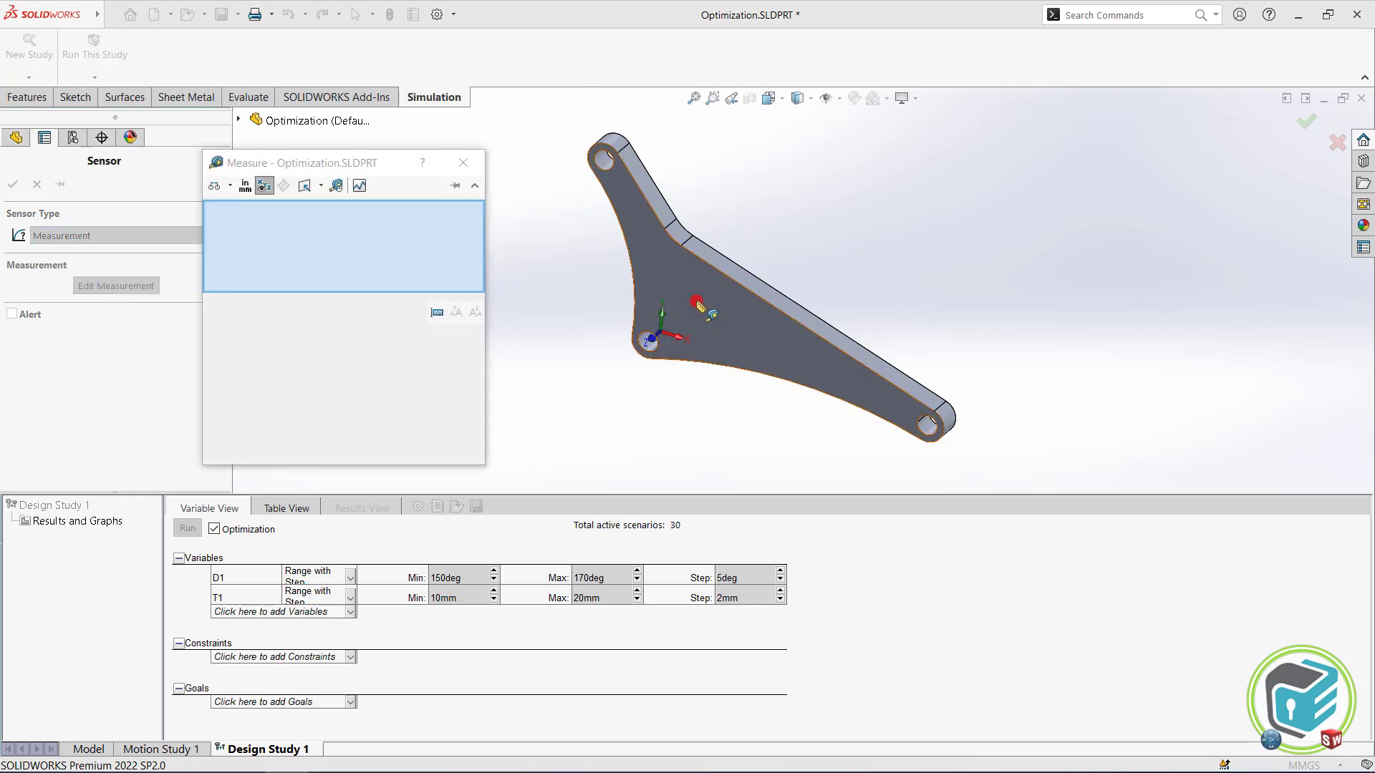
left_click(463, 163)
left_click(799, 399)
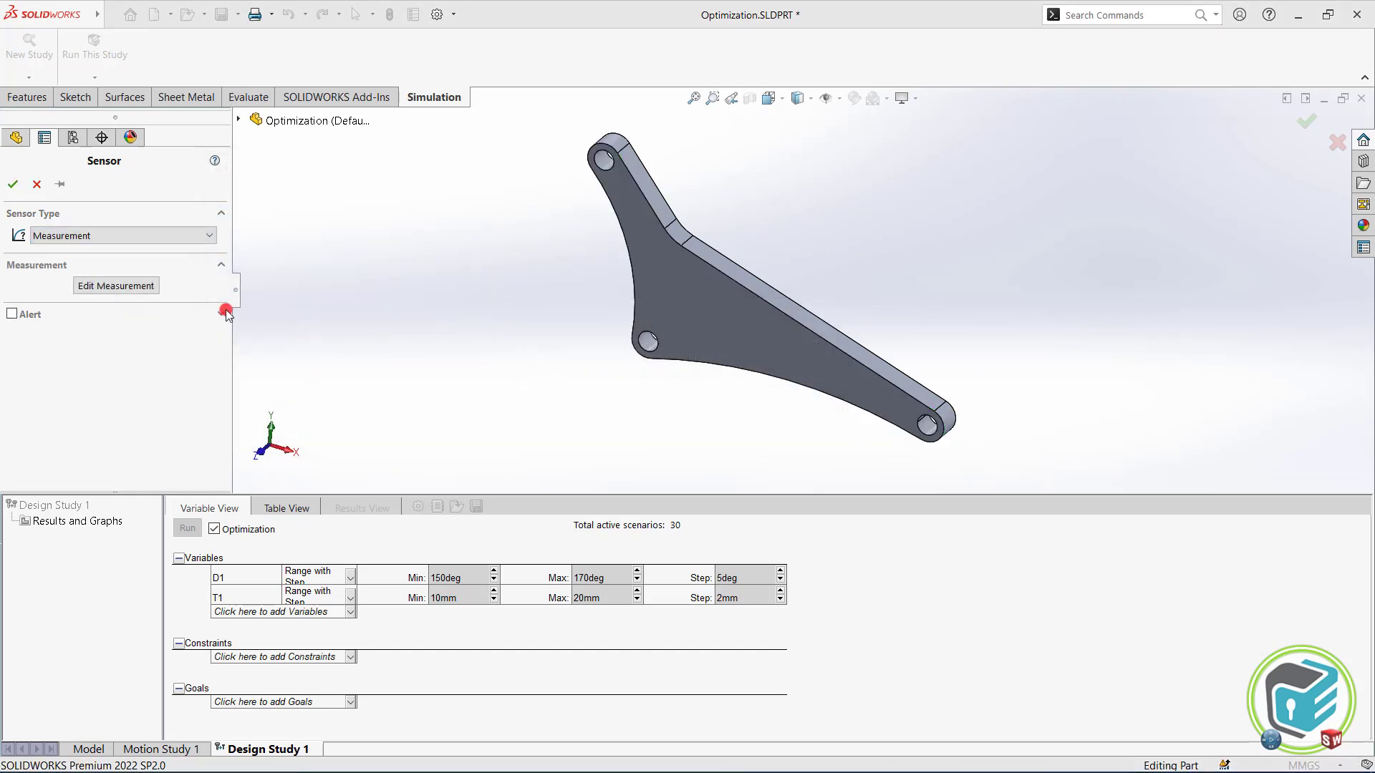
left_click(138, 236)
left_click(110, 300)
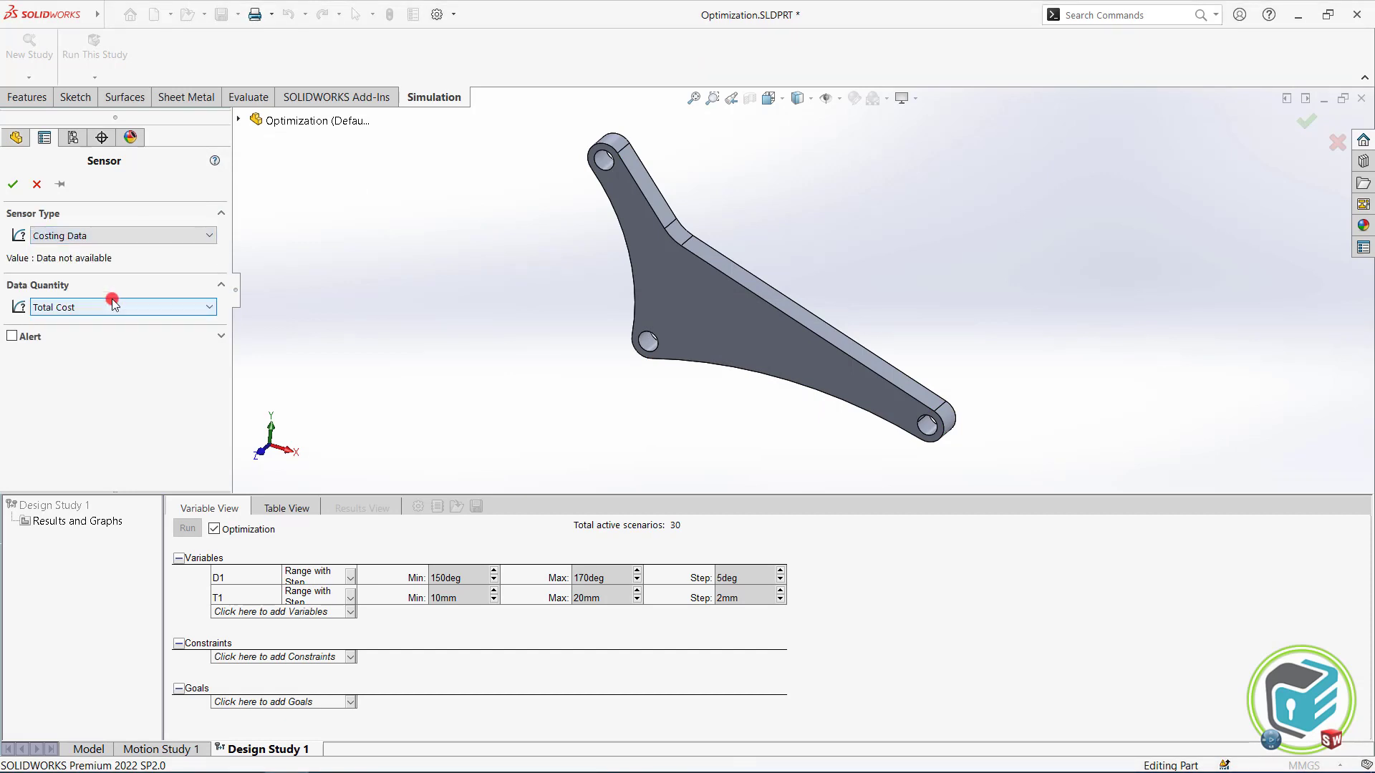
left_click(111, 307)
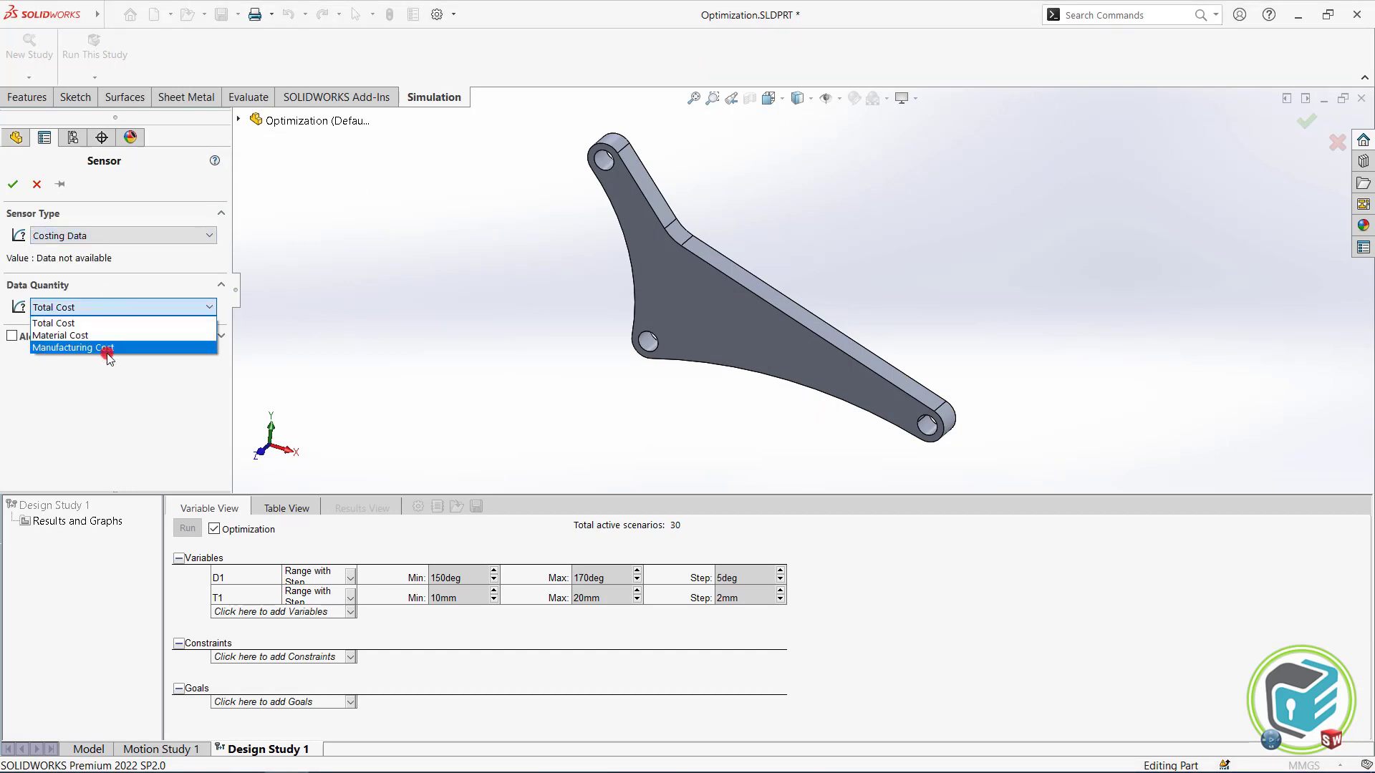
left_click(108, 306)
Step: Create a Mass Properties sensor that monitors the mass of the bracket body and add it as a study constraint
left_click(108, 242)
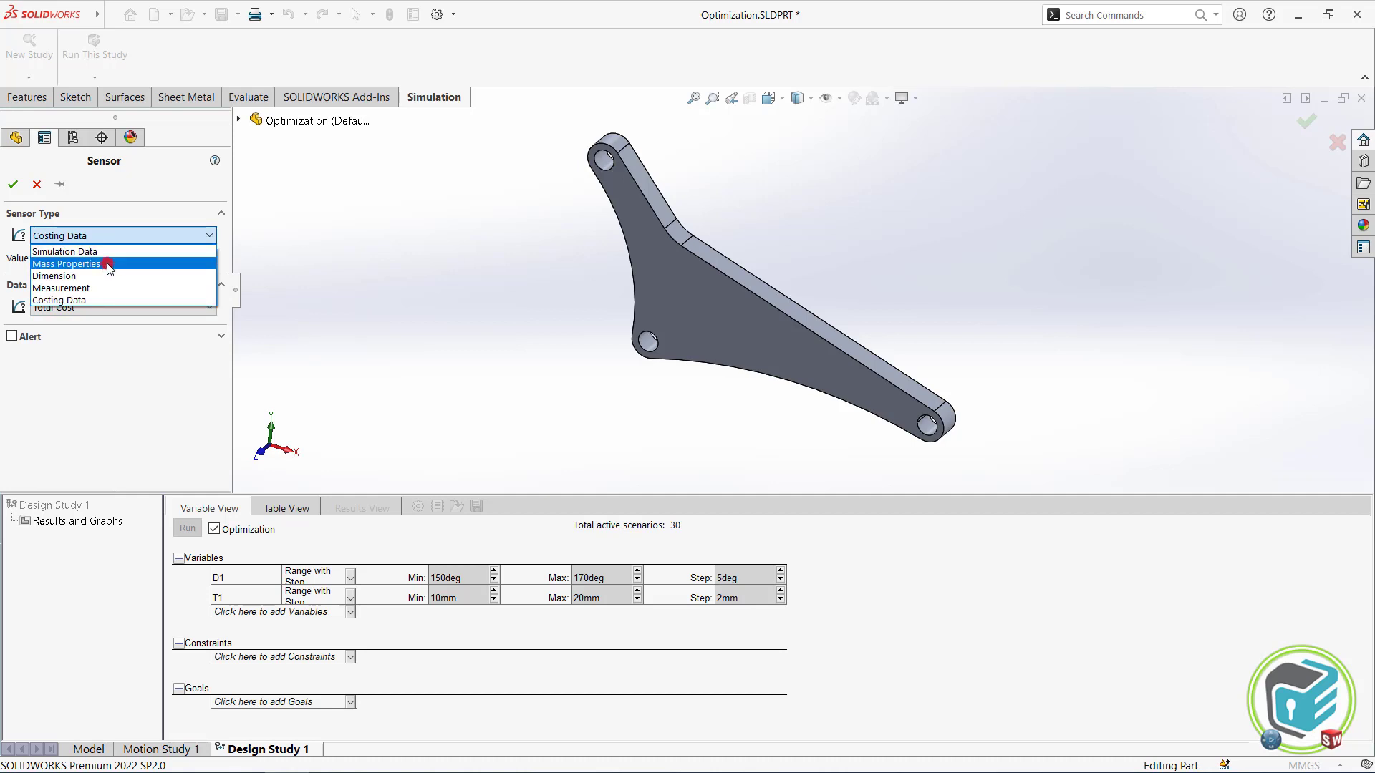
left_click(107, 264)
left_click(136, 306)
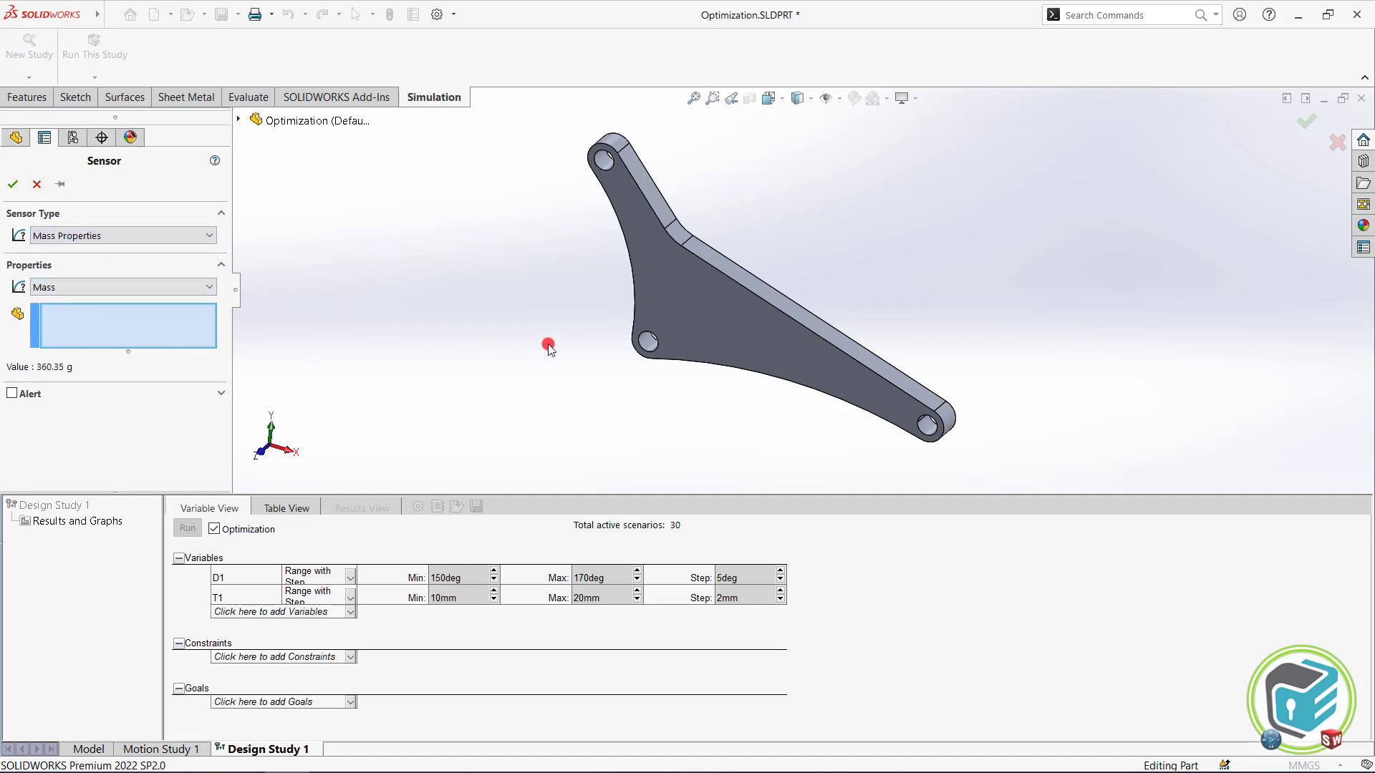
left_click(697, 307)
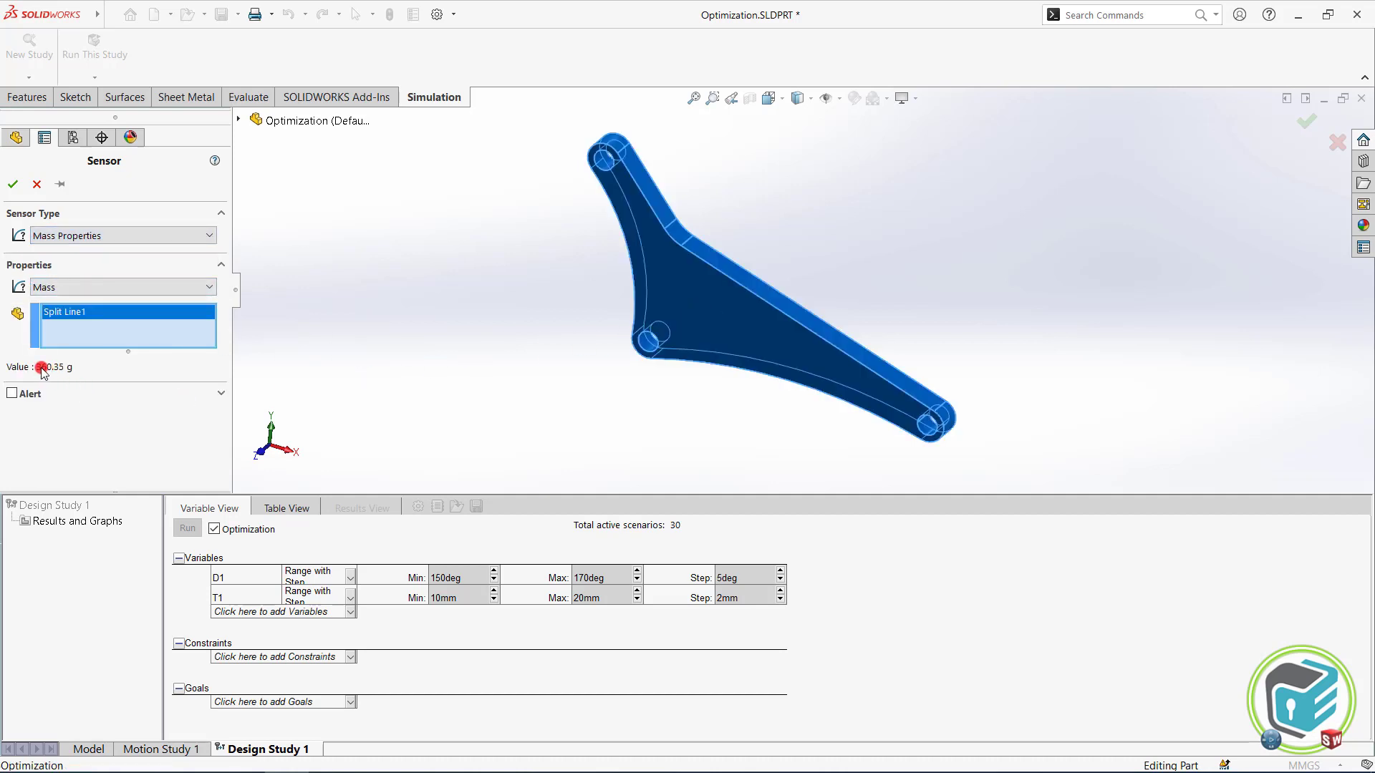
left_click(13, 184)
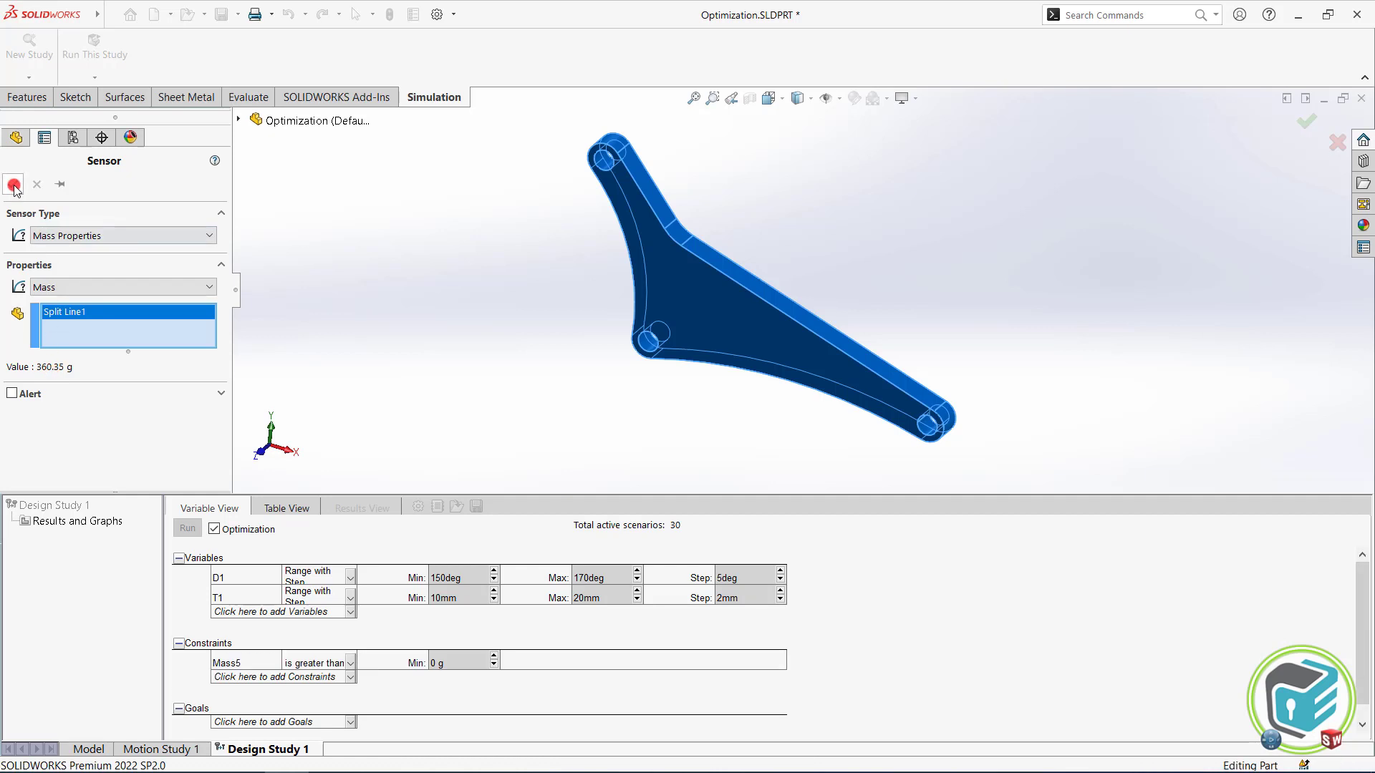
Step: Try the Monitor Only, Is greater than and Is less than conditions on the mass constraint
left_click(350, 662)
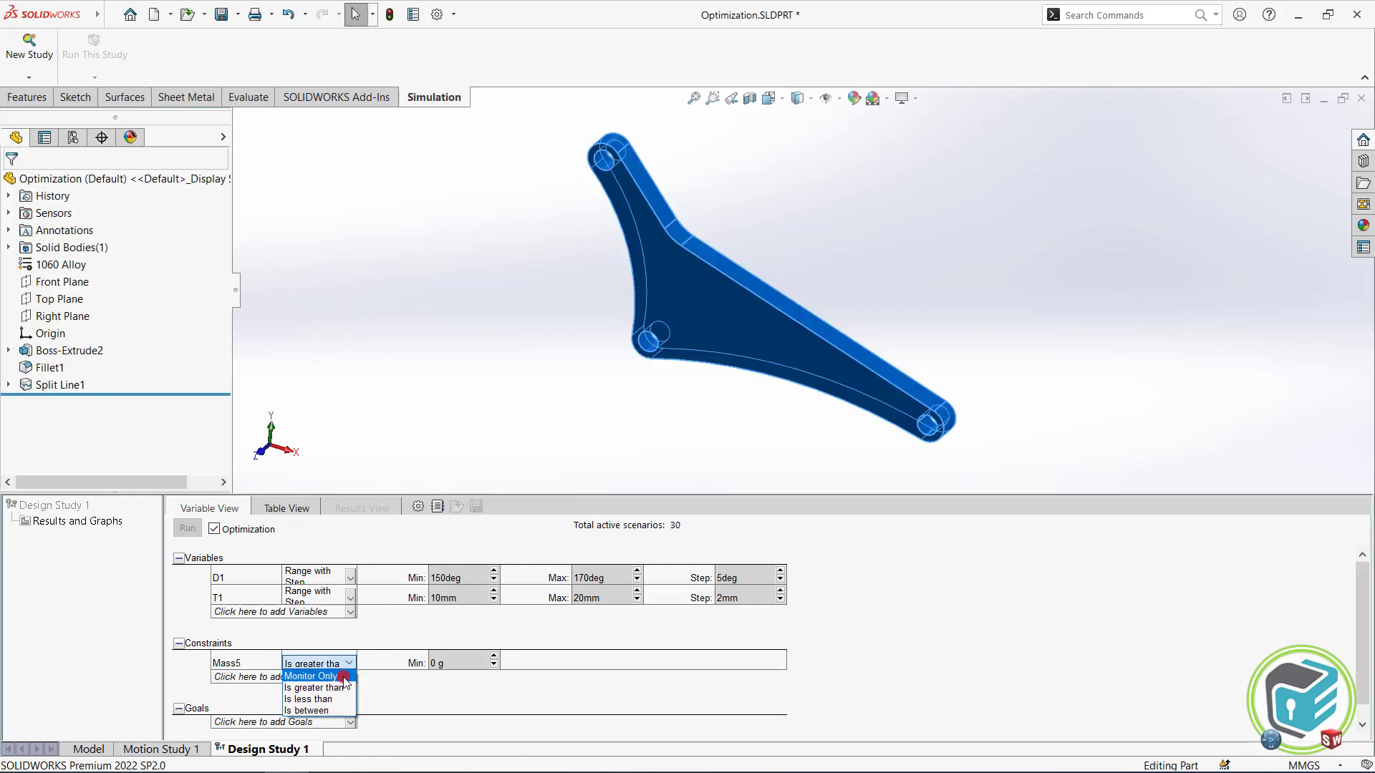
left_click(345, 677)
left_click(342, 666)
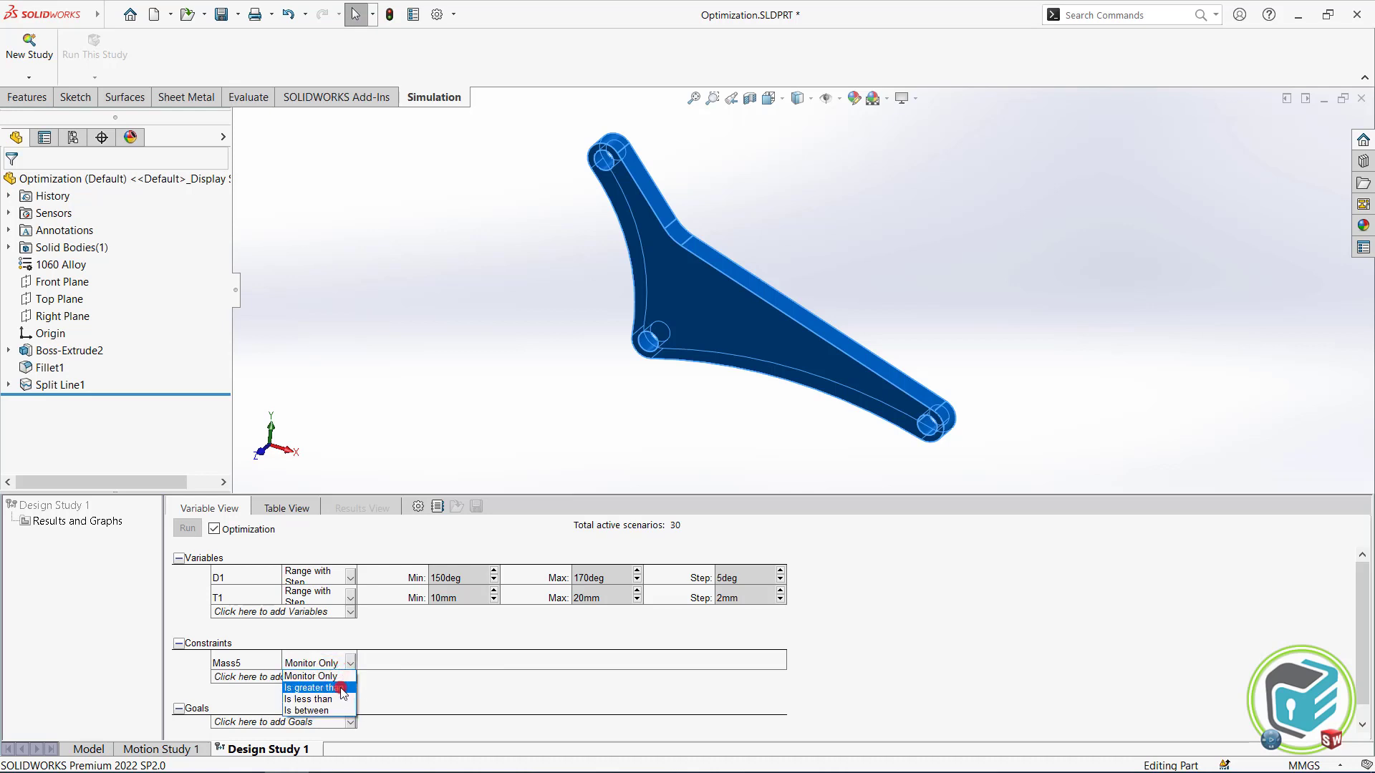
left_click(315, 681)
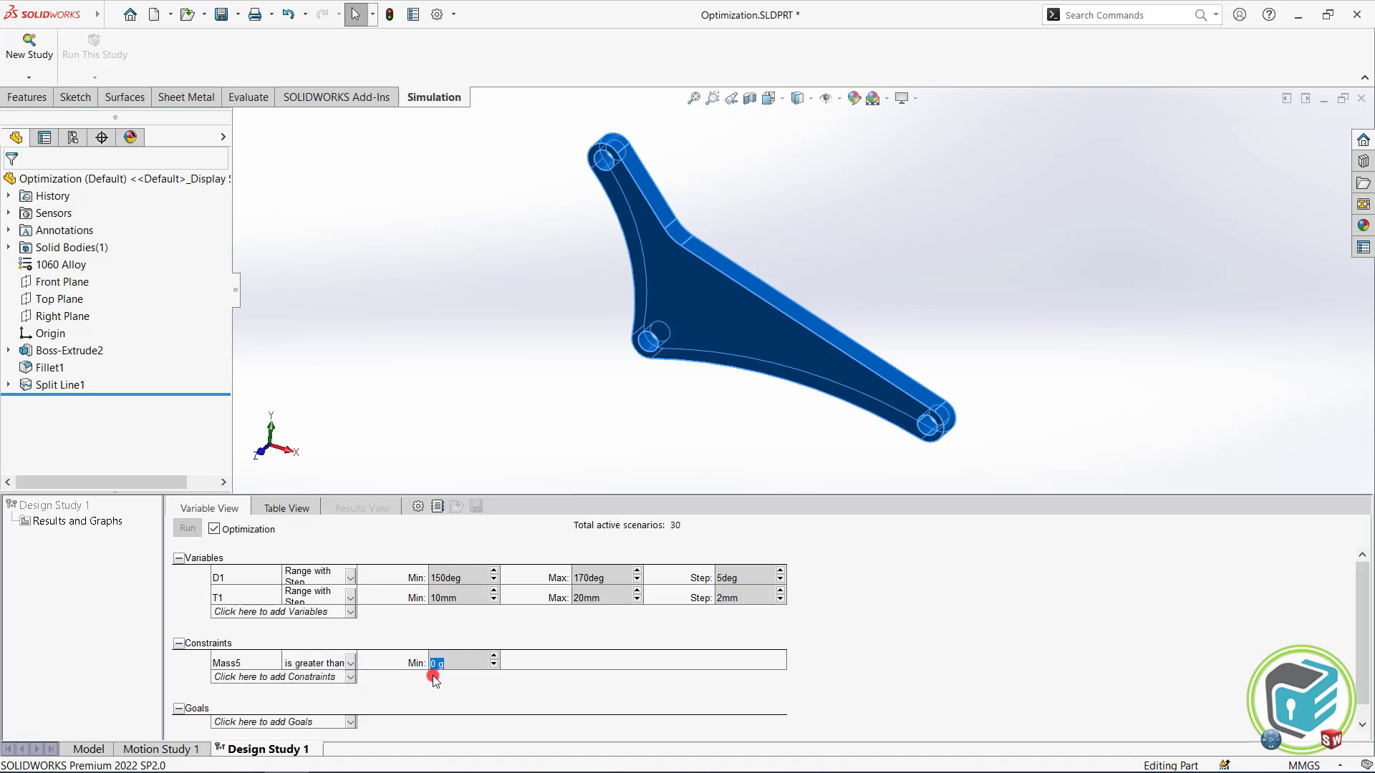
left_click(351, 662)
left_click(319, 698)
Step: Constrain the bracket's mass to be between 300 g and 350 g
left_click(351, 663)
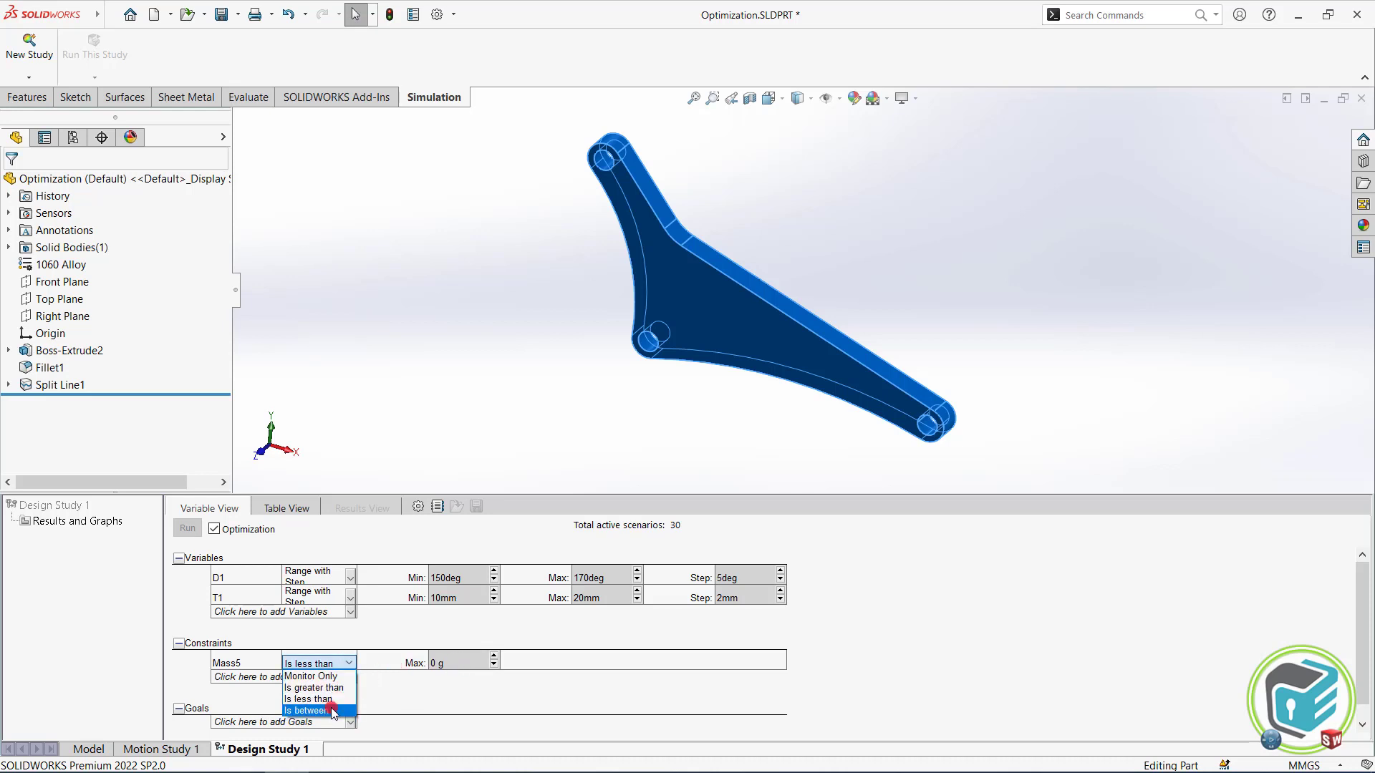
left_click(331, 708)
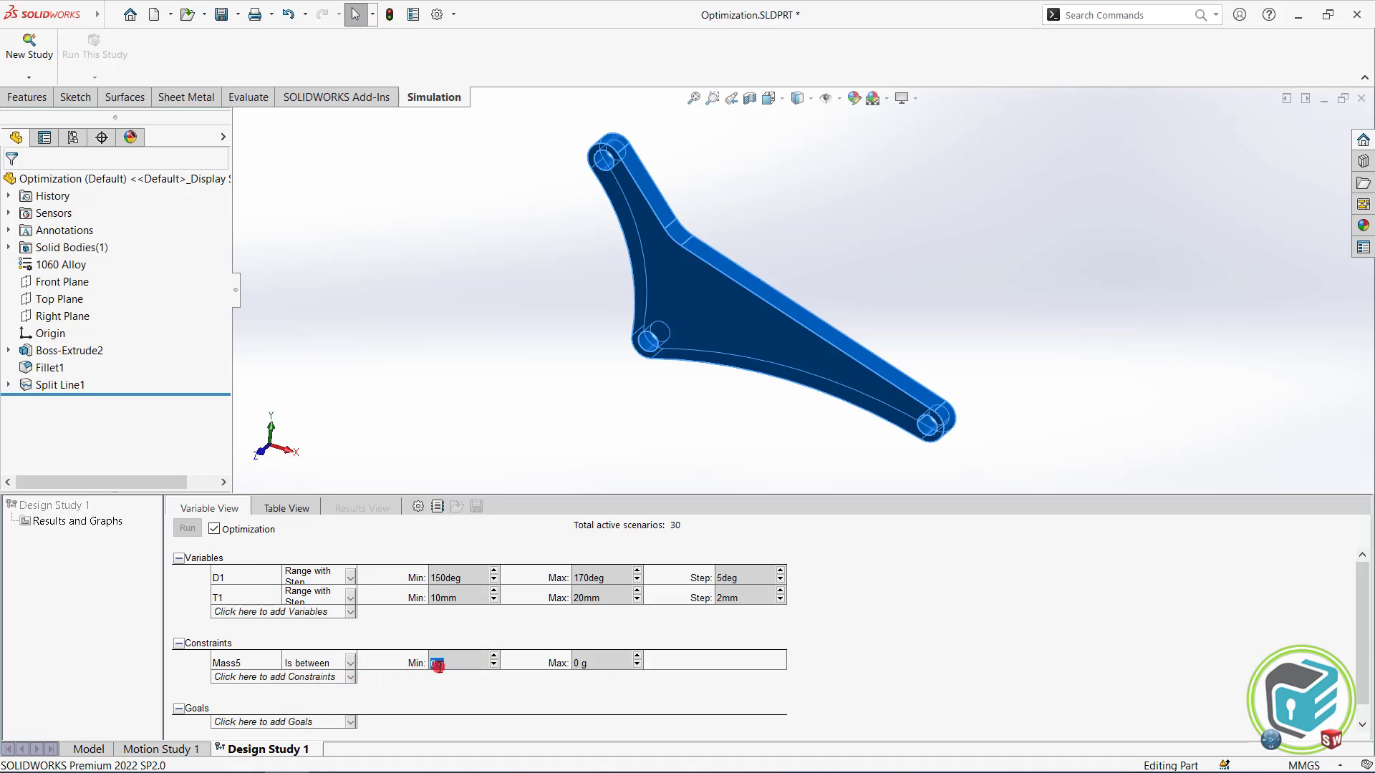
left_click(449, 664)
left_click(702, 682)
Step: Add a Mass Properties sensor for the bracket body's mass as a Minimize goal of the study
scroll(470, 684, "down", 1)
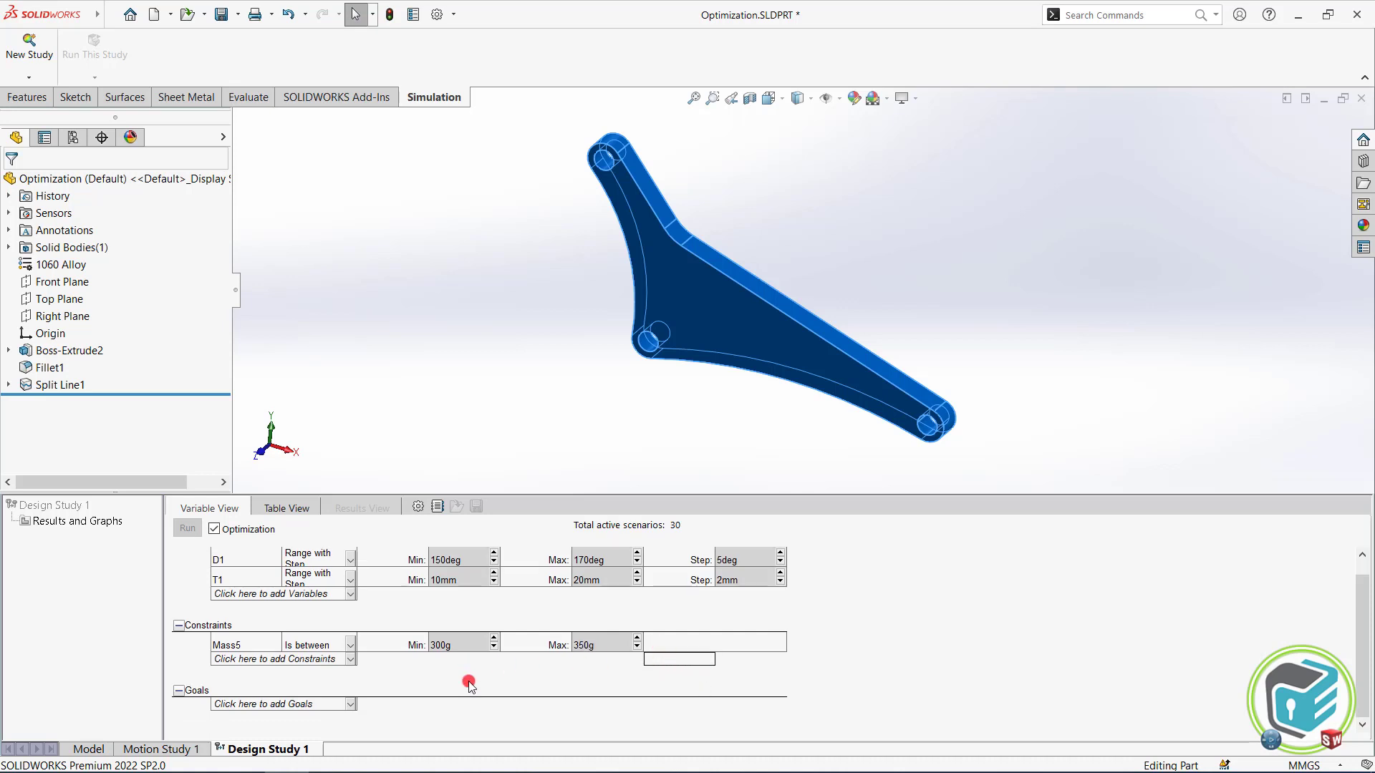
left_click(350, 704)
left_click(287, 719)
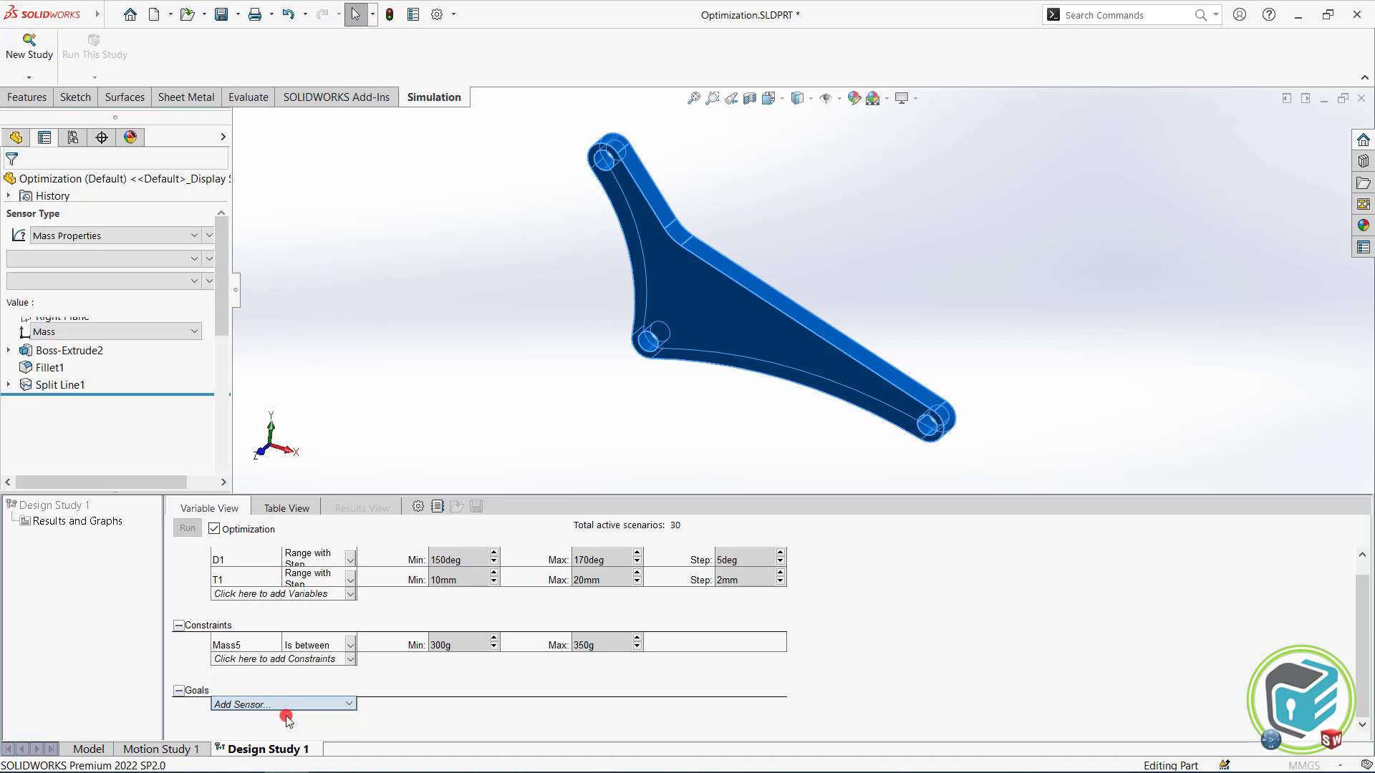
left_click(97, 237)
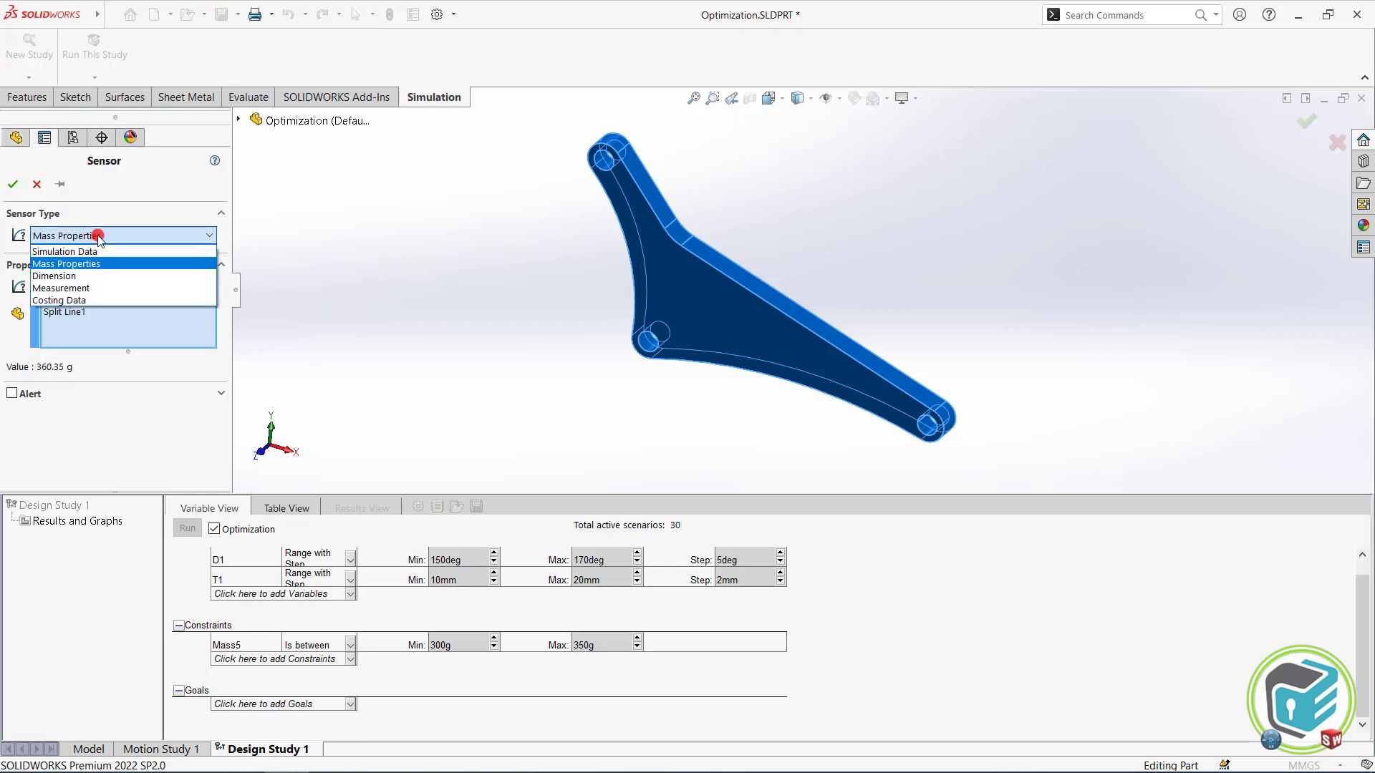
left_click(96, 236)
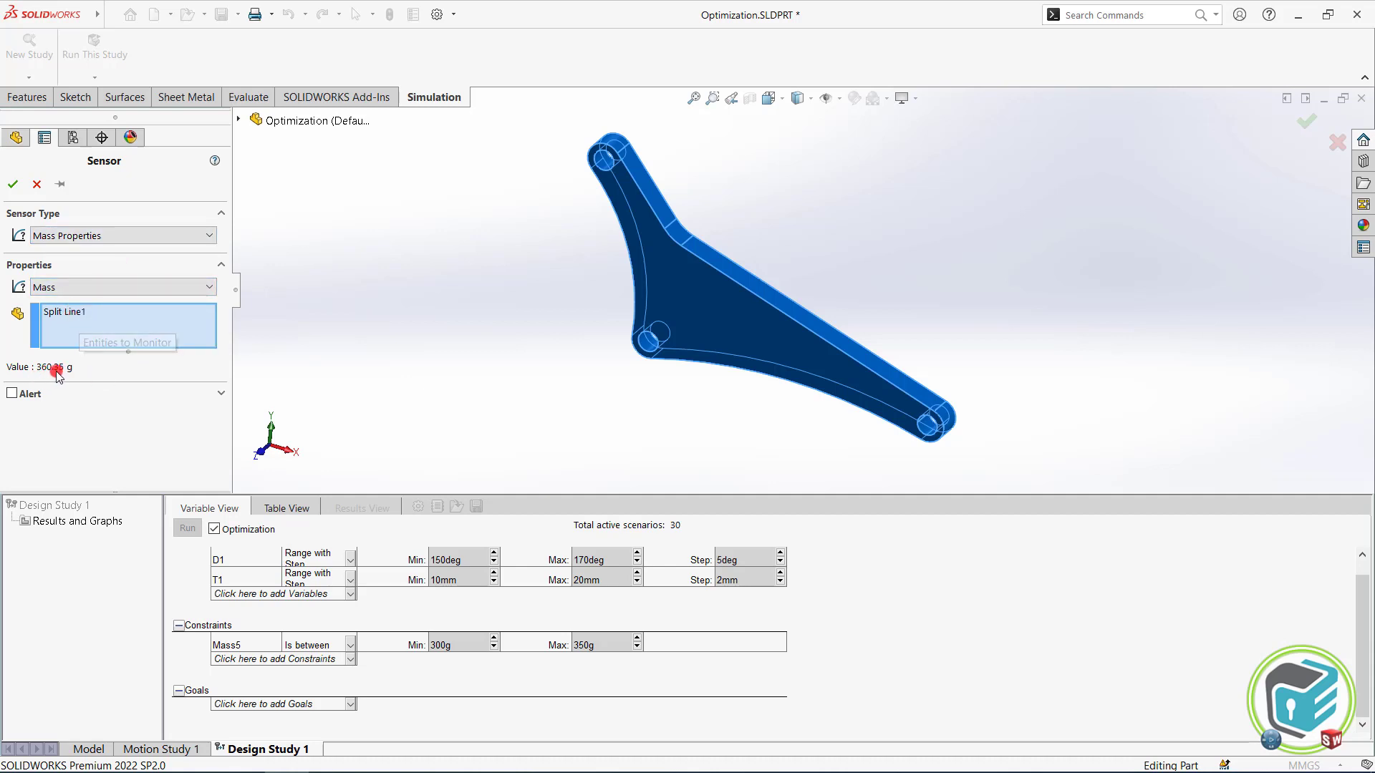
left_click(13, 184)
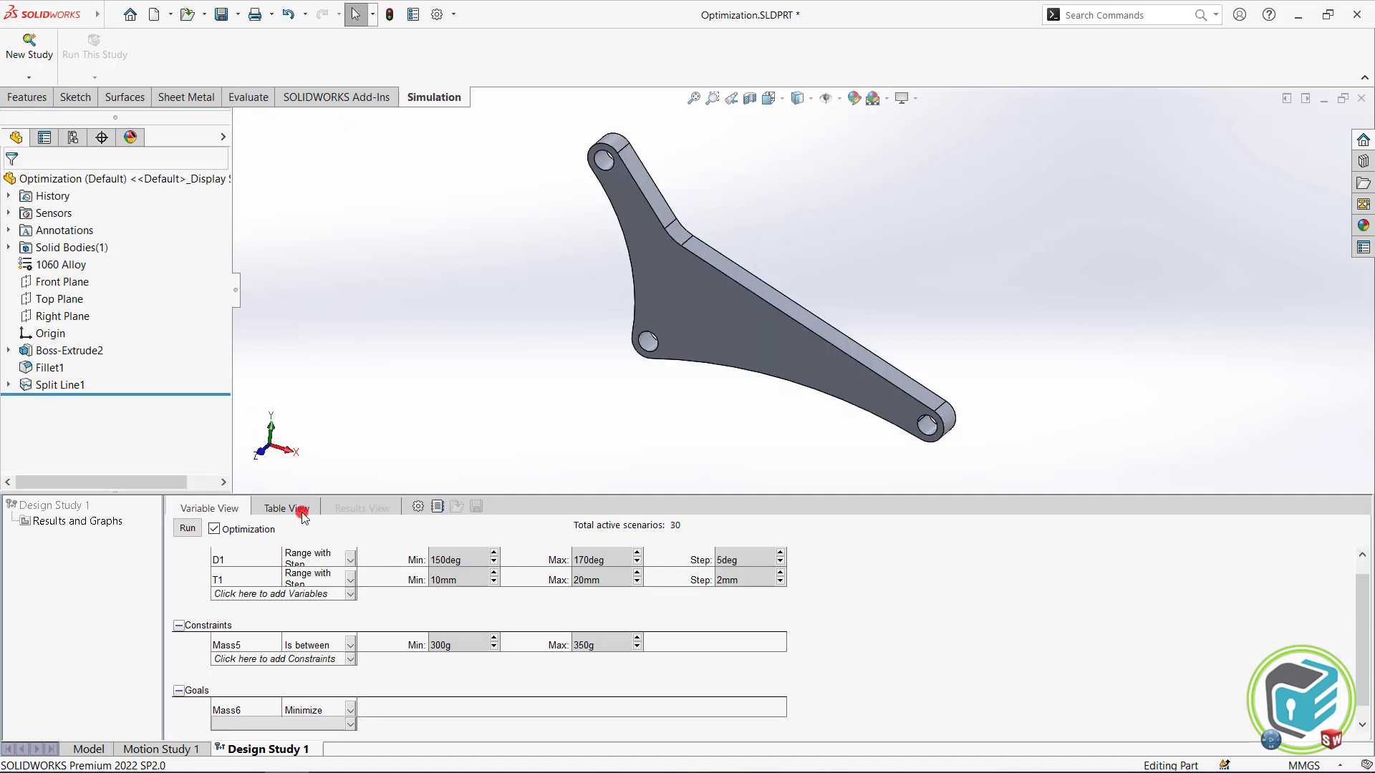
Step: Try the Maximize and Is close to options on the mass goal and return it to Minimize
left_click(313, 710)
left_click(349, 710)
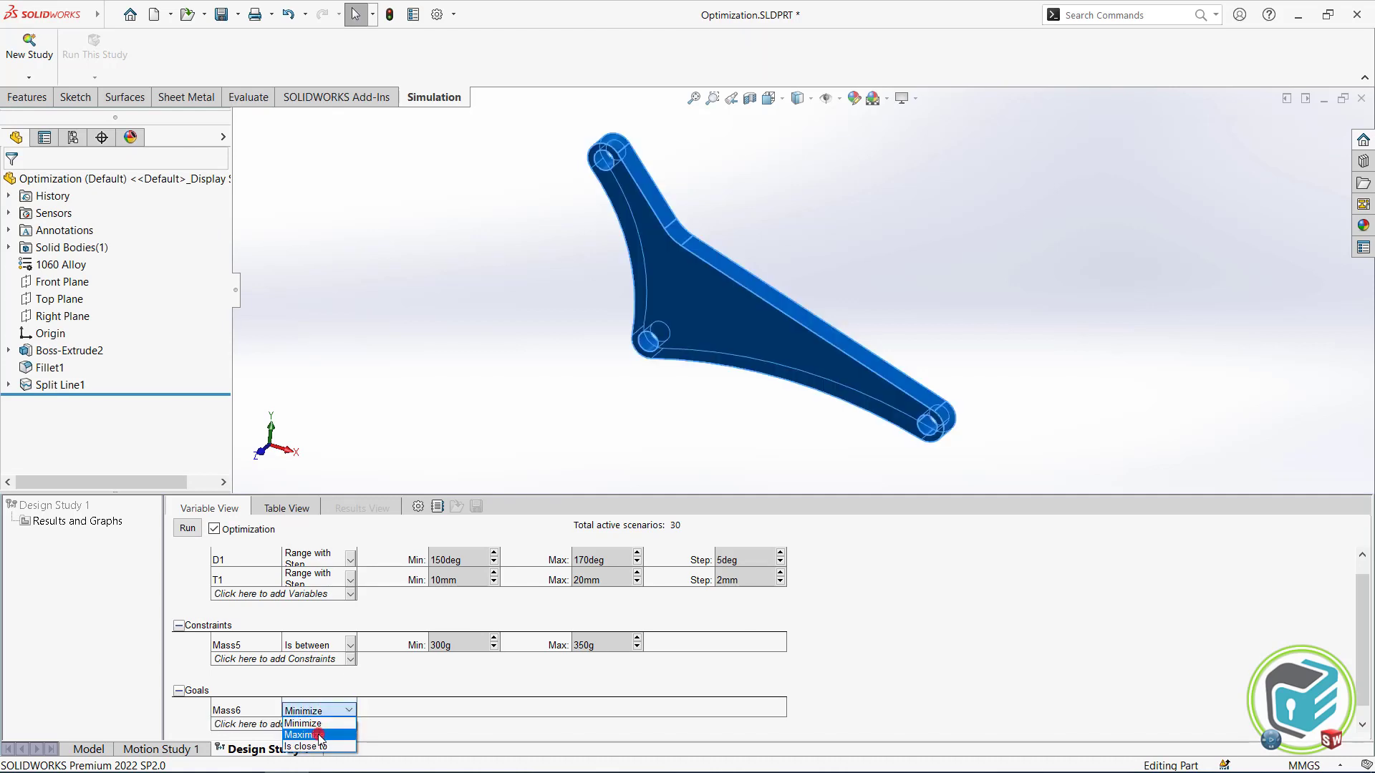
left_click(320, 735)
left_click(342, 710)
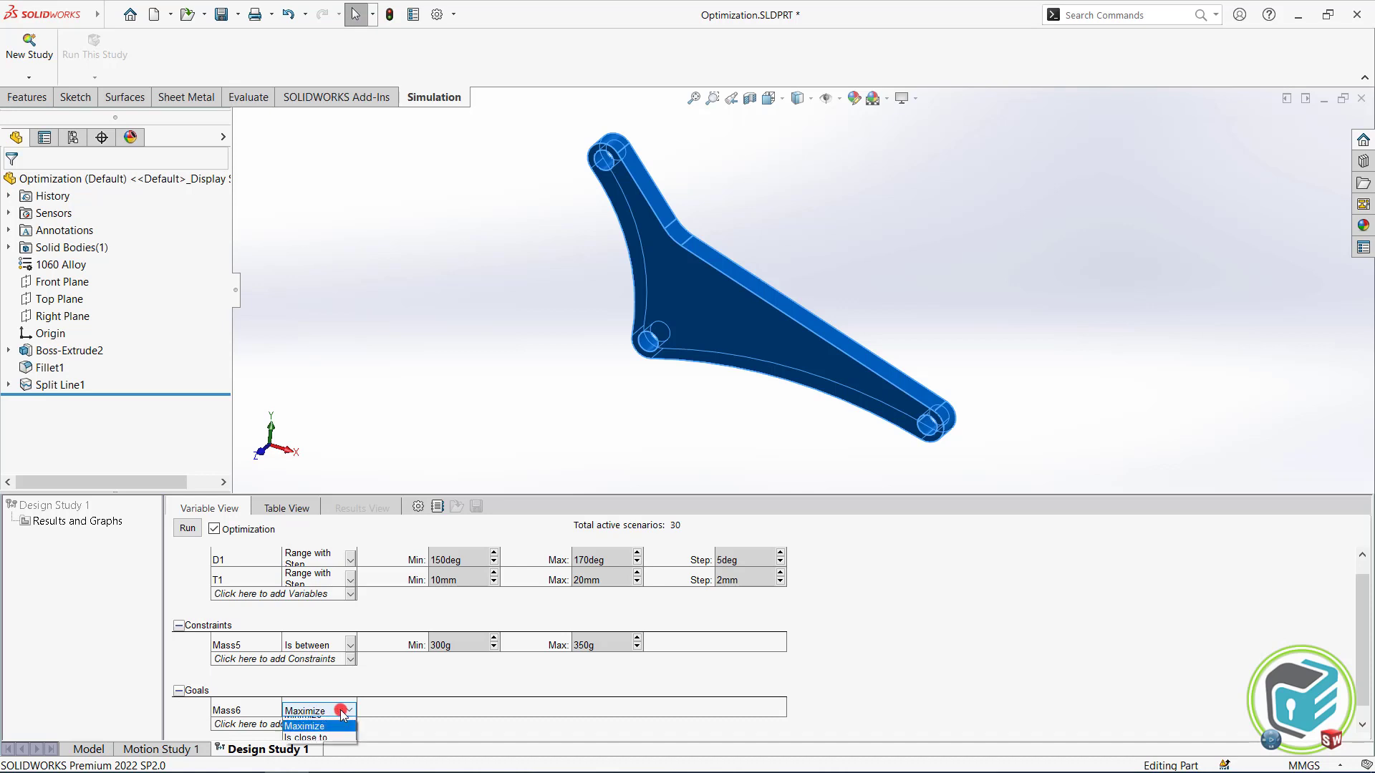
left_click(328, 747)
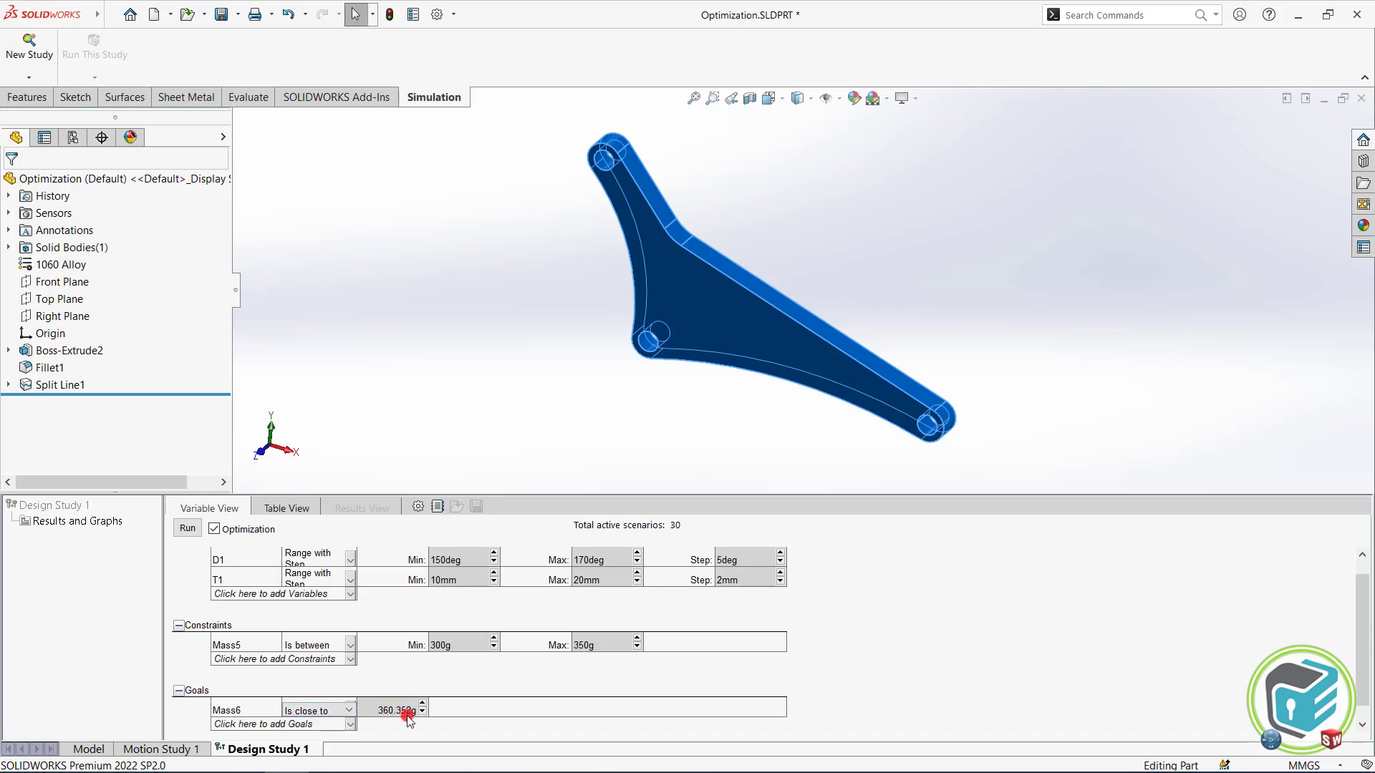
left_click(345, 715)
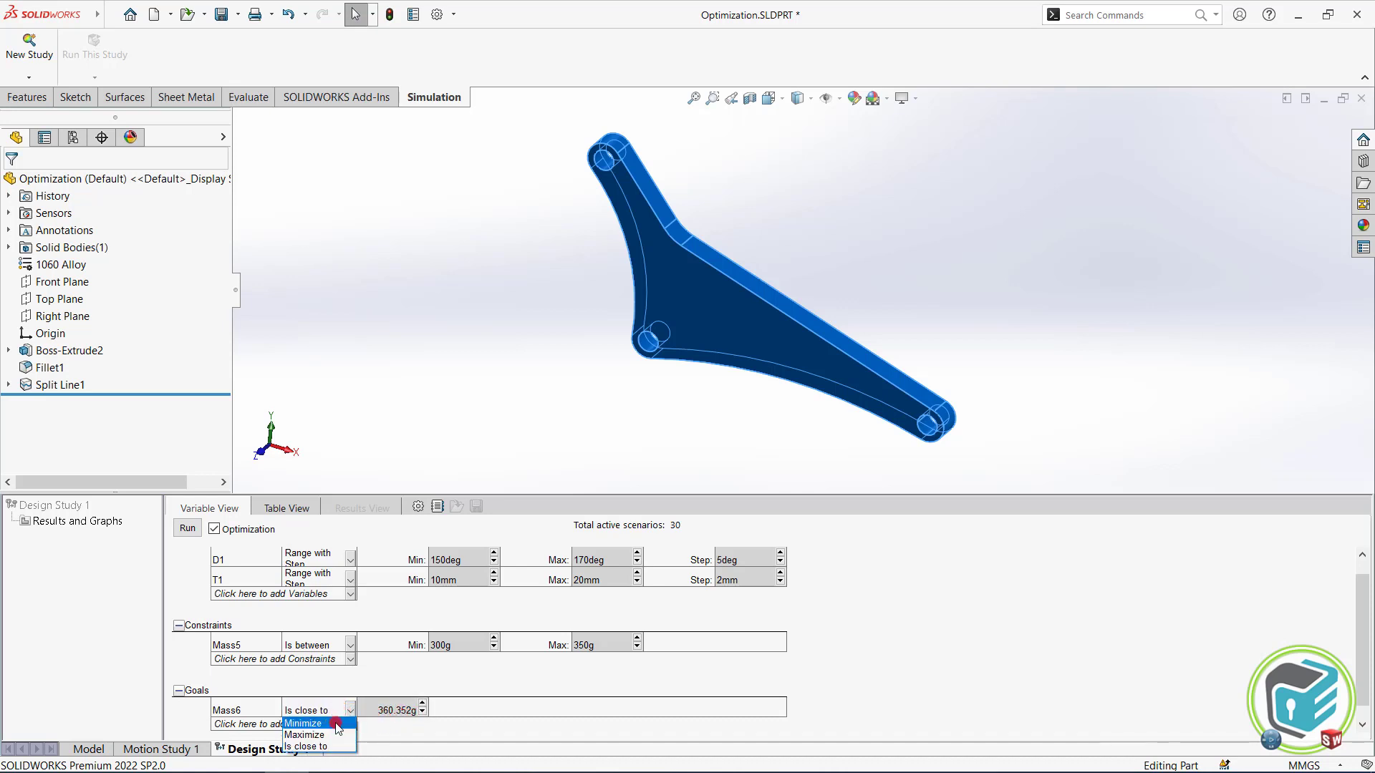
left_click(333, 724)
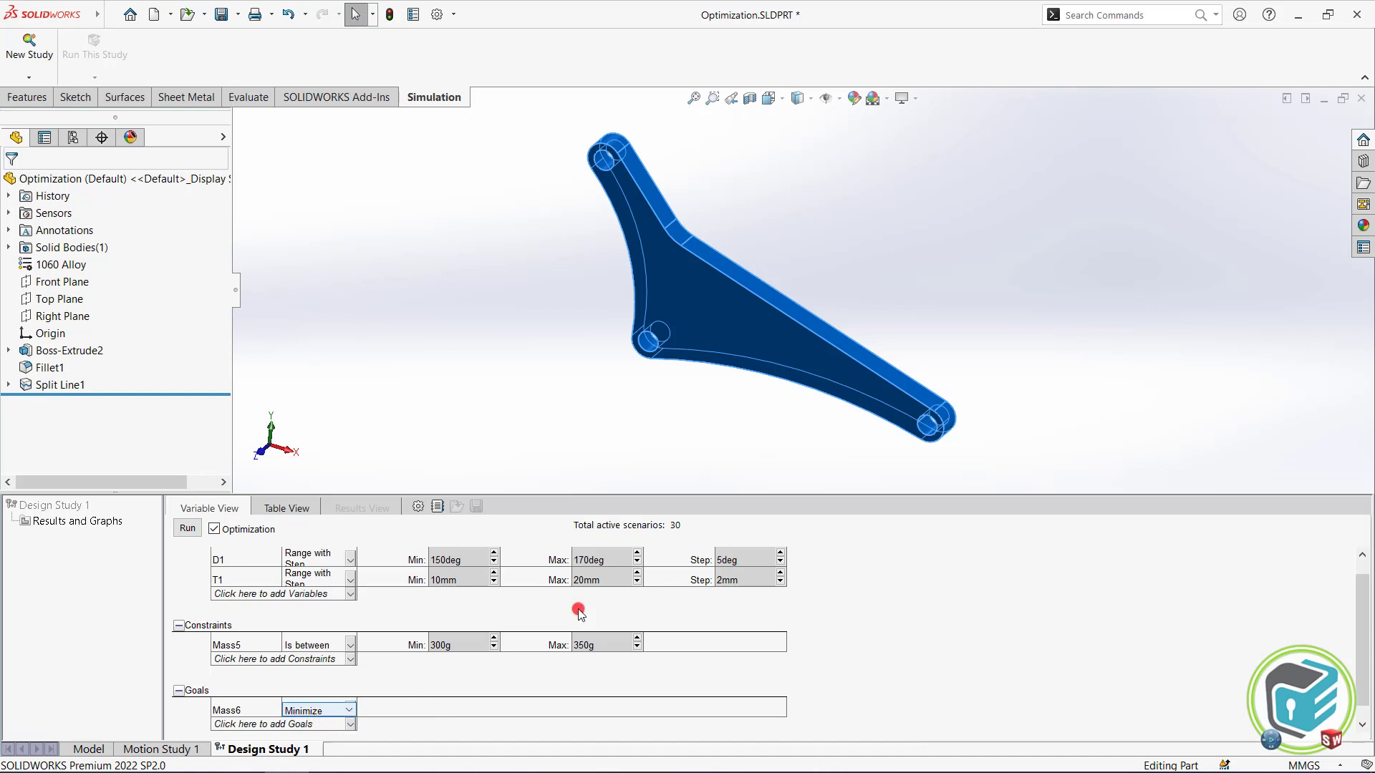
Step: Run the optimization study and look through the scenario results
left_click(187, 529)
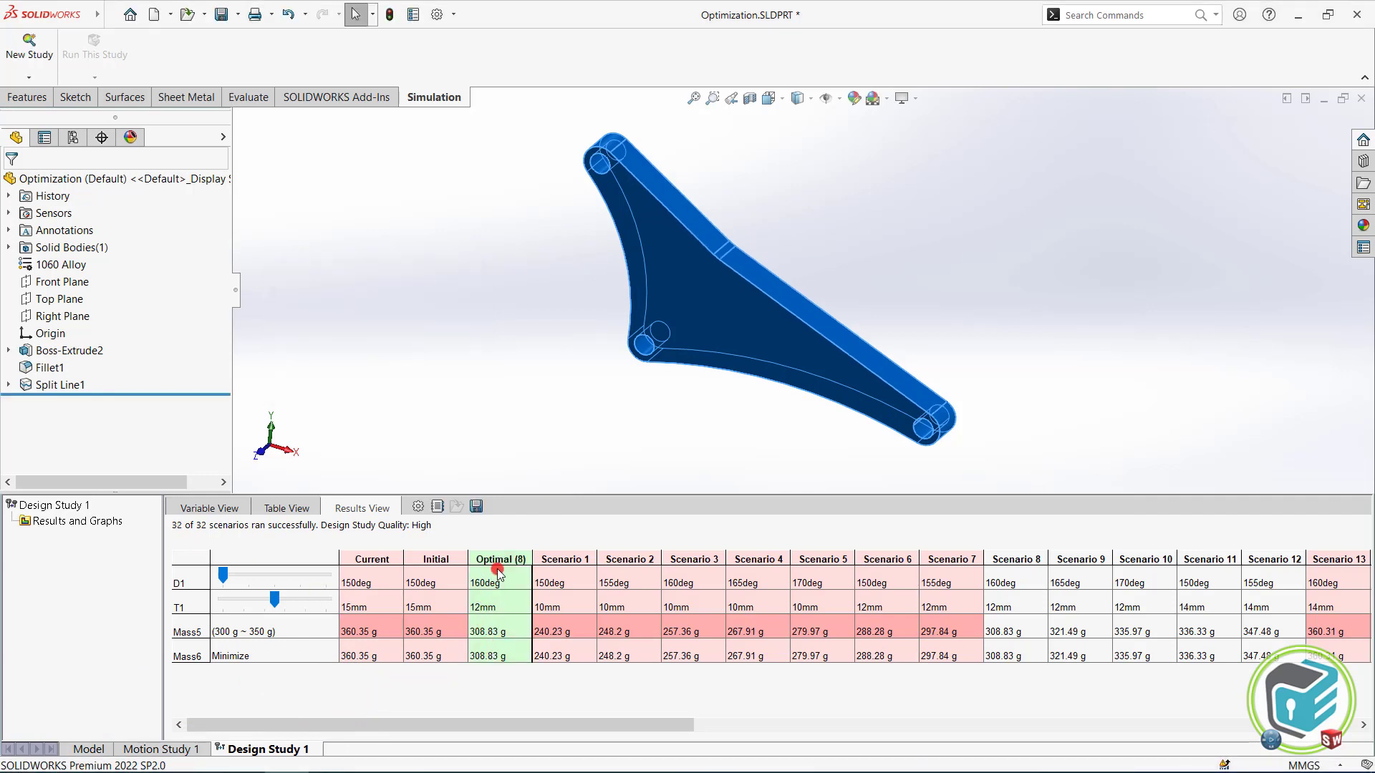
left_click_drag(472, 727, 172, 584)
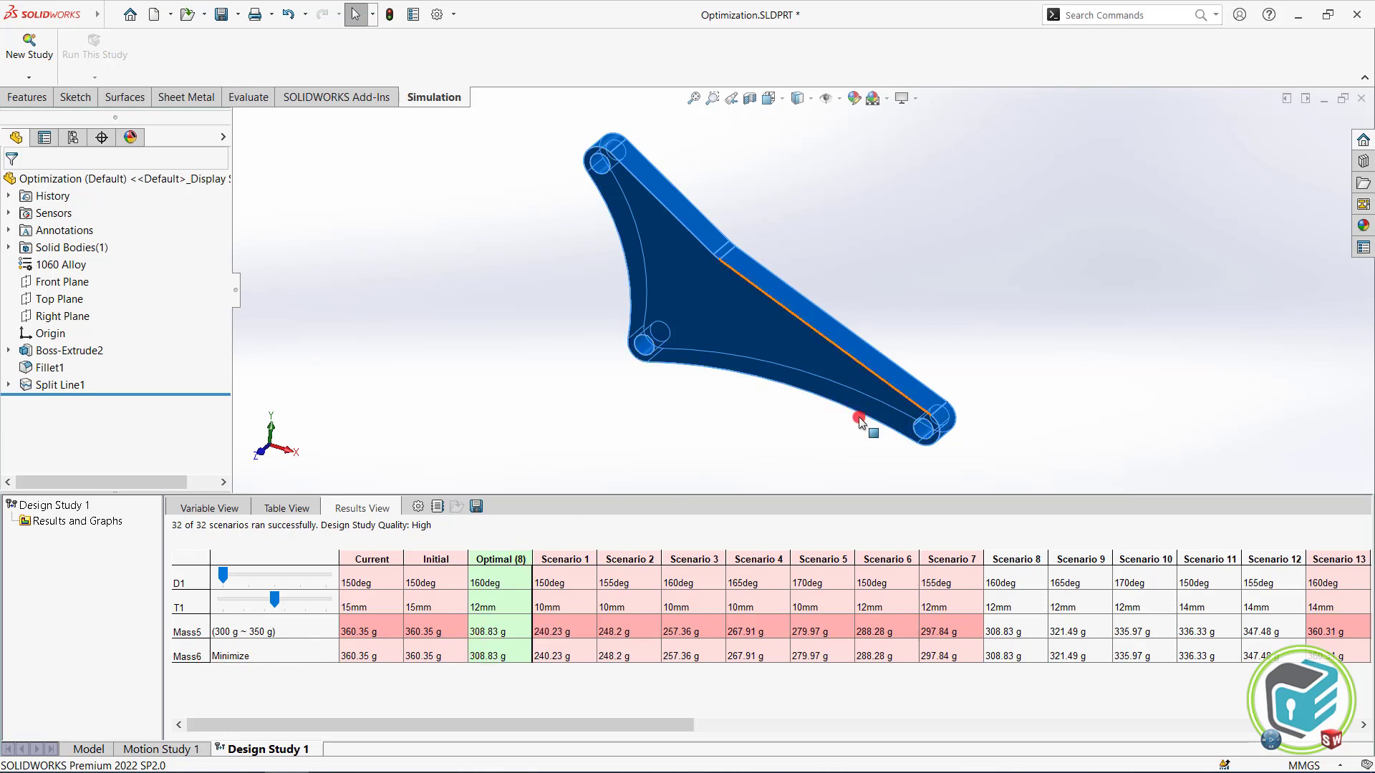
Step: Compare the Current, Initial and Optimal designs on the model, leaving the Optimal scenario applied to the bracket
left_click(488, 557)
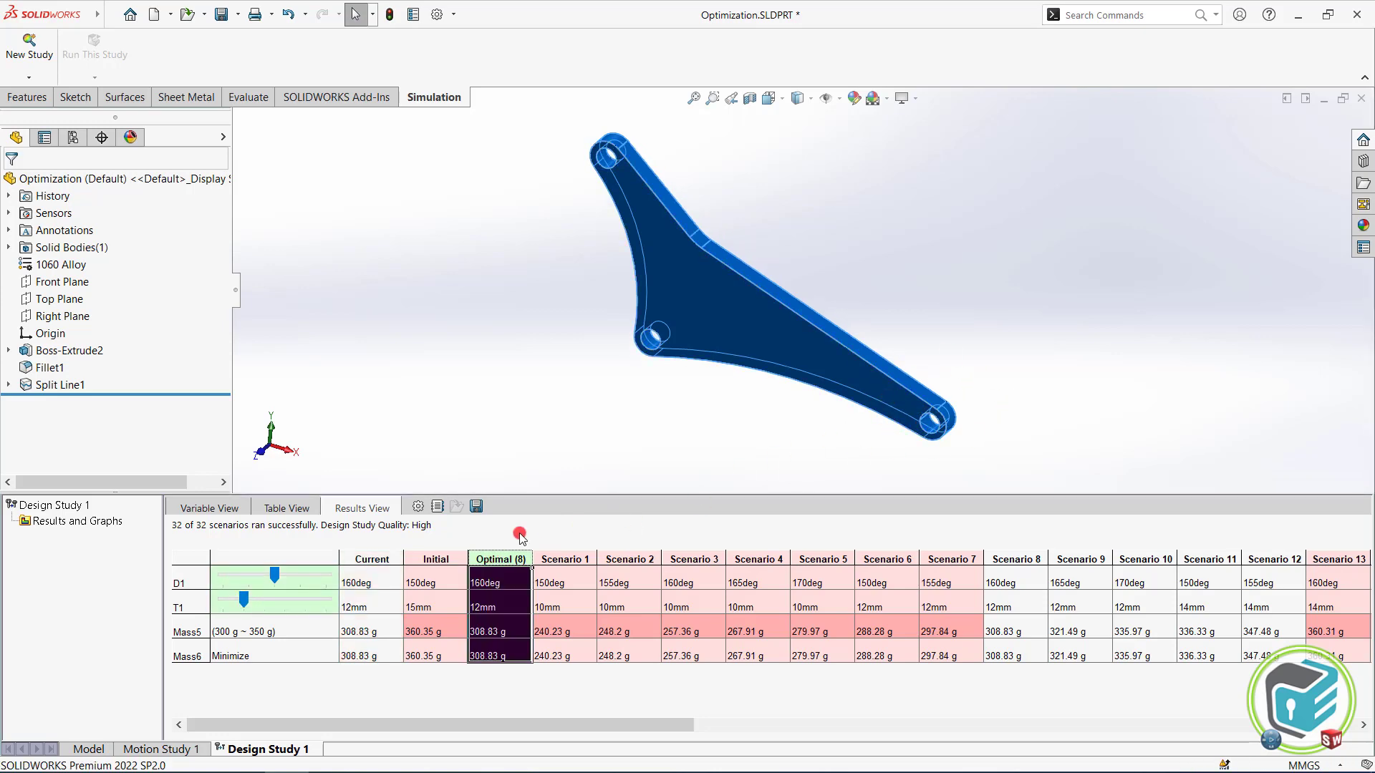
left_click(378, 556)
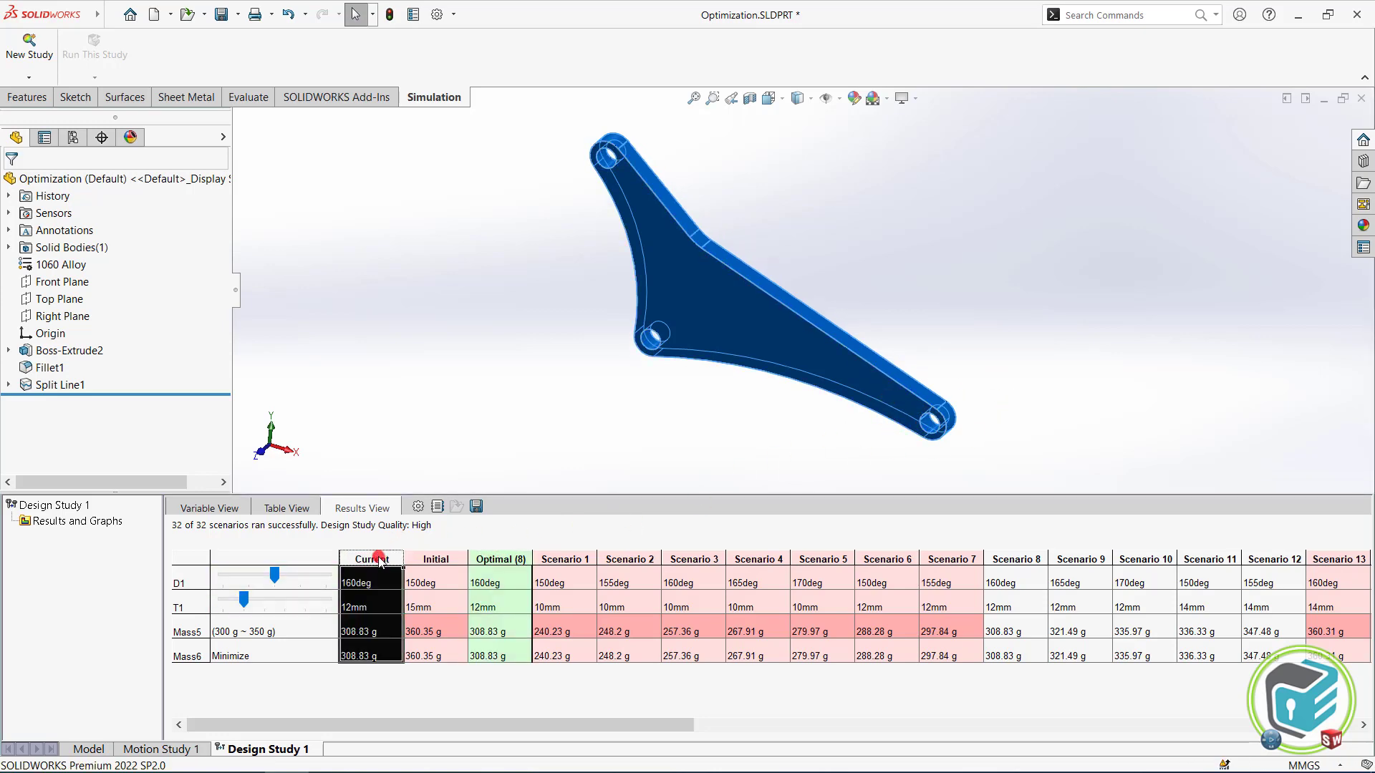
left_click(436, 558)
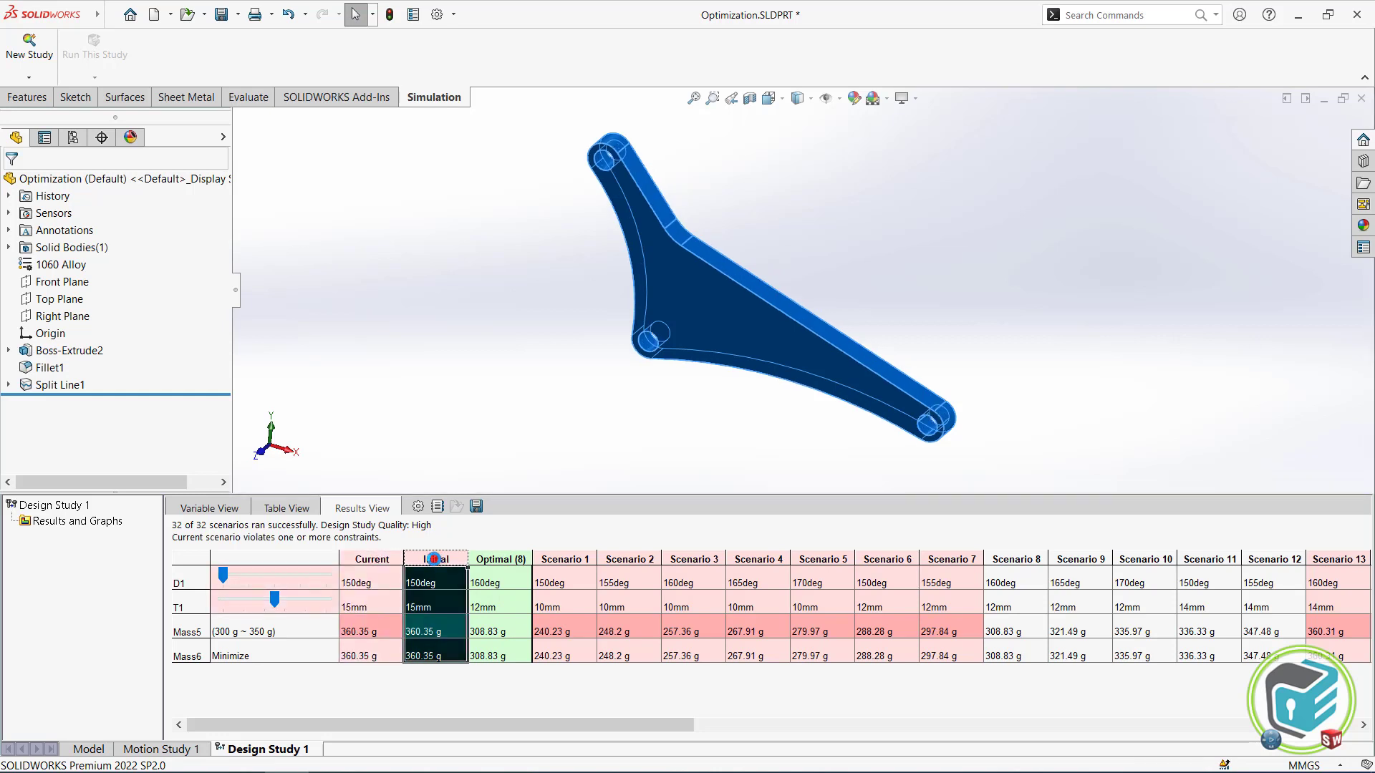
left_click(494, 559)
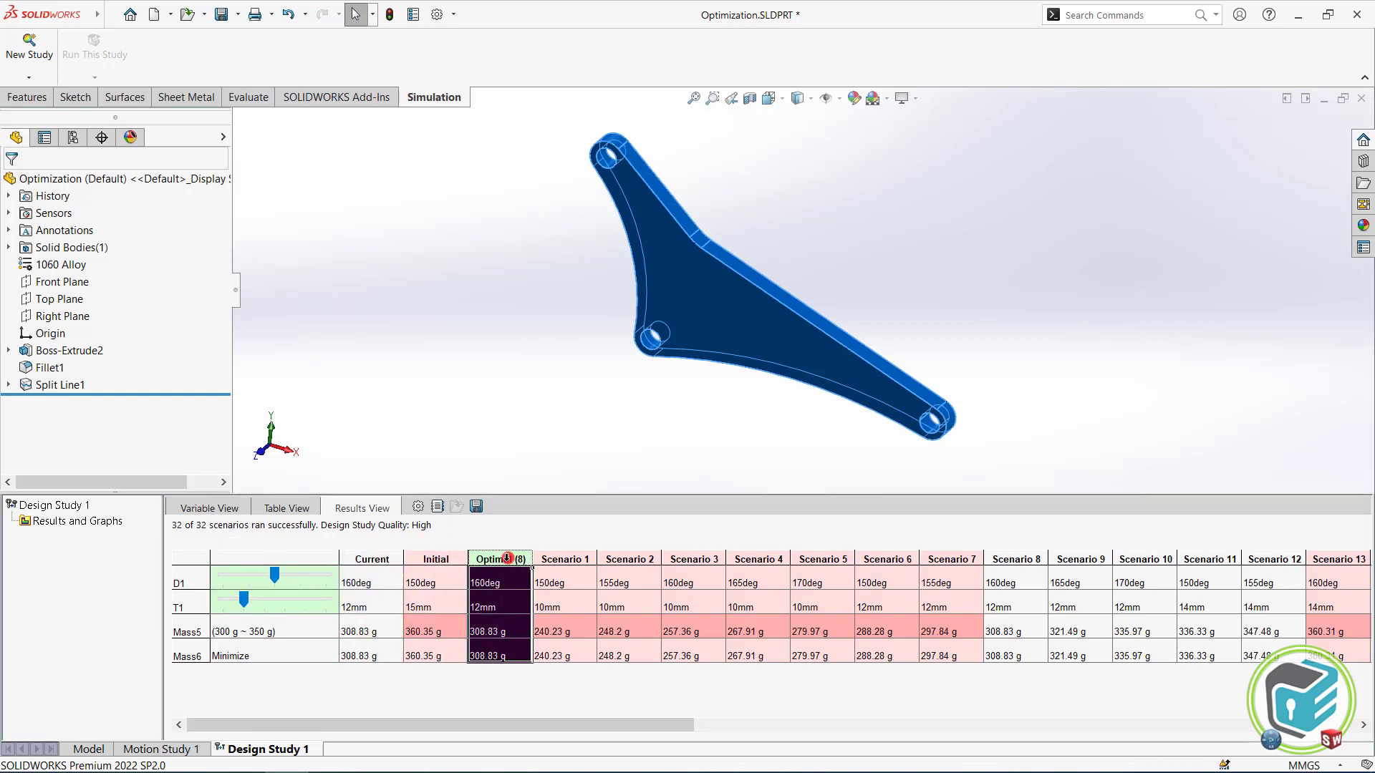
Step: Set the mass constraint's minimum to 320 g and rerun the optimization study
left_click(214, 509)
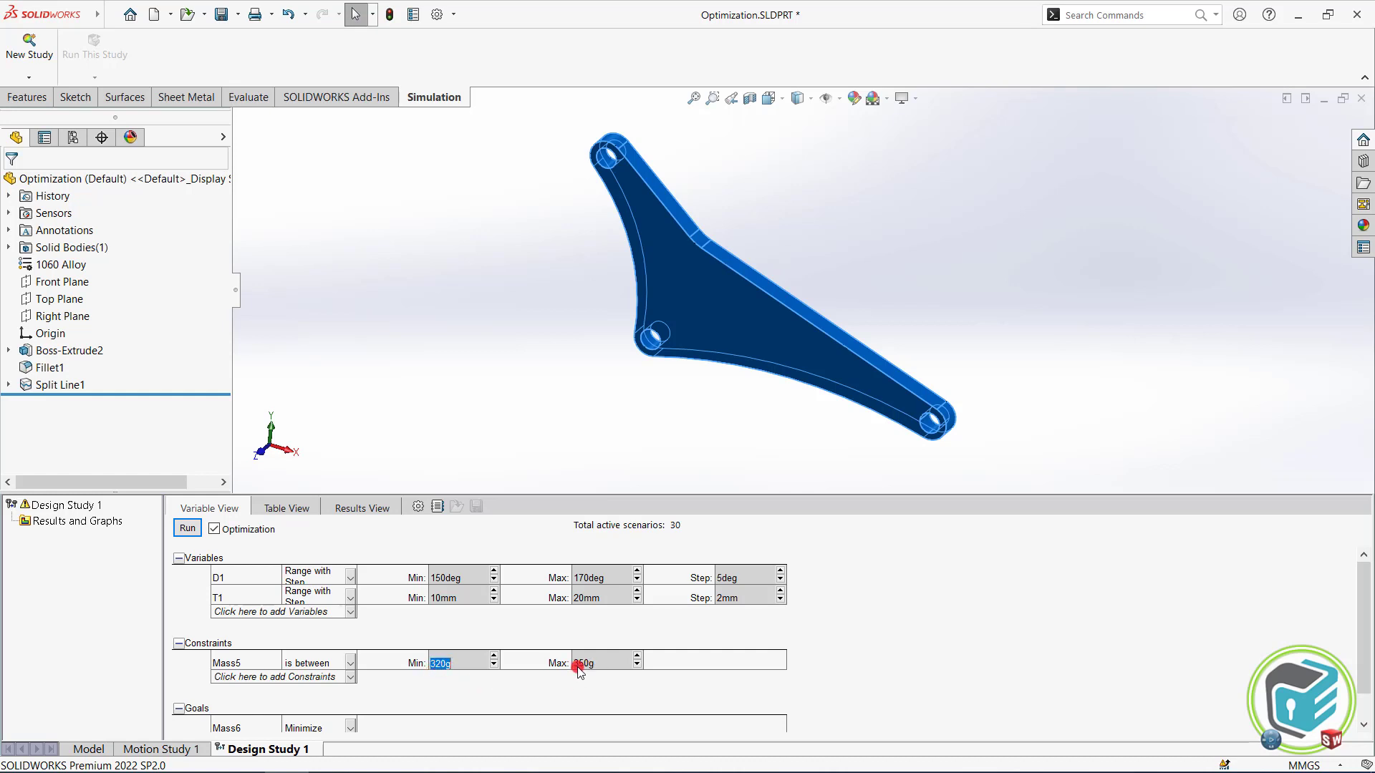
left_click(188, 528)
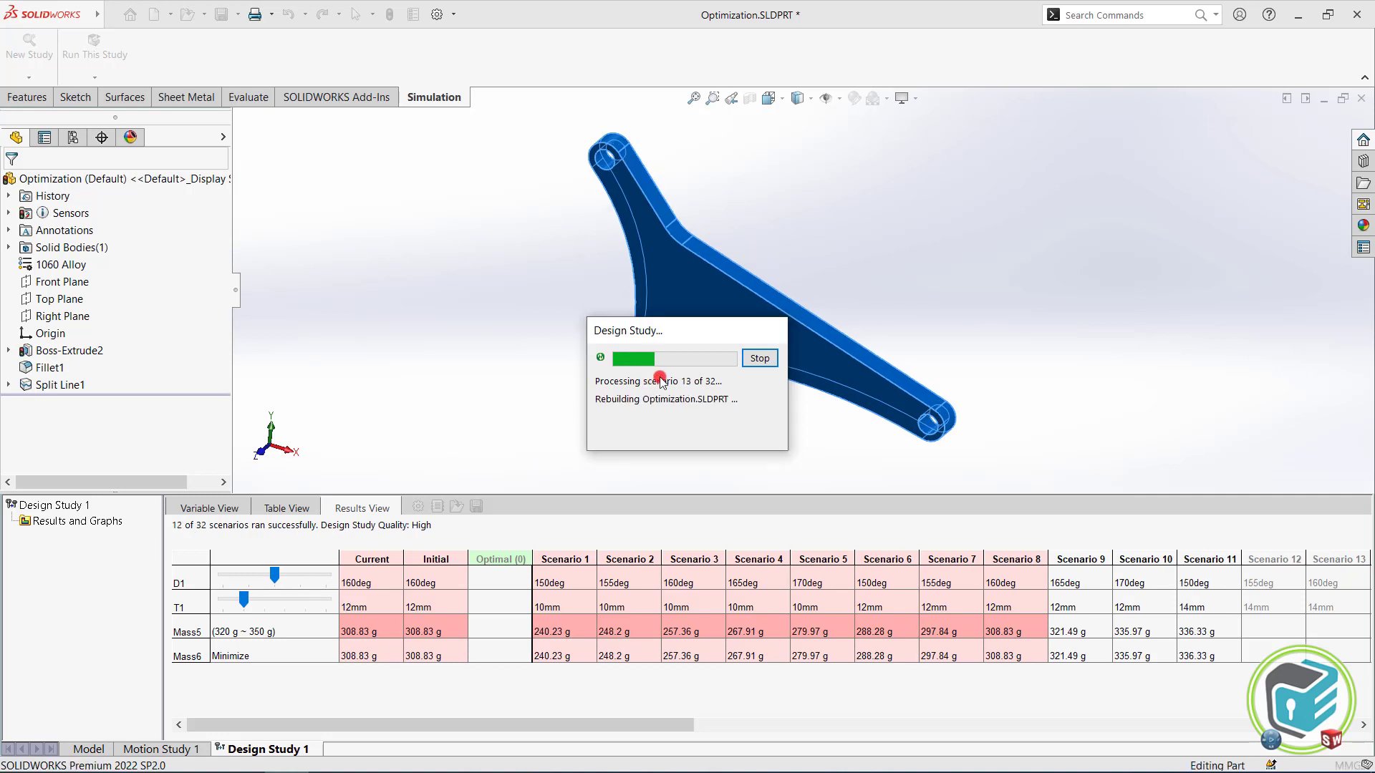
left_click_drag(674, 319, 371, 251)
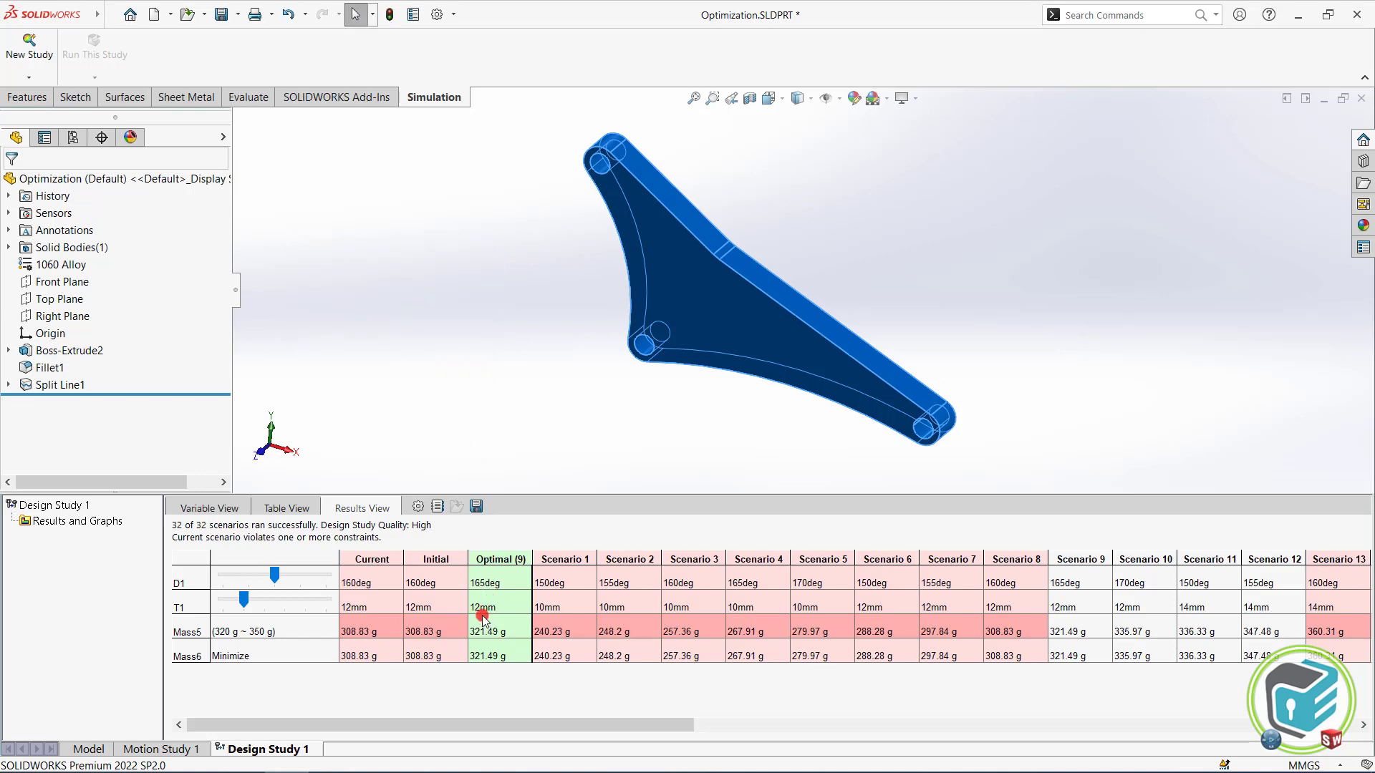
Step: Compare the new Optimal design with the Initial one on the bracket, leaving the Optimal scenario applied
left_click(496, 558)
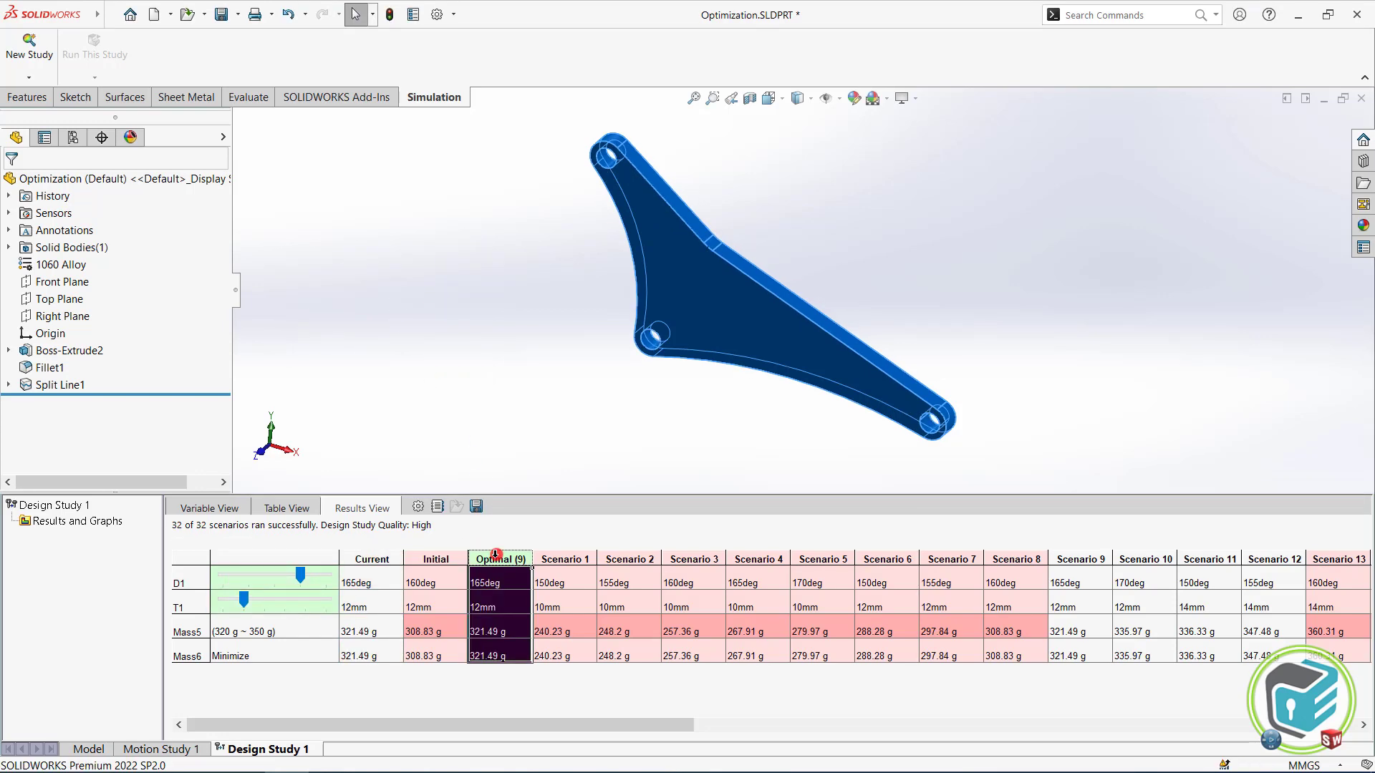
left_click(451, 557)
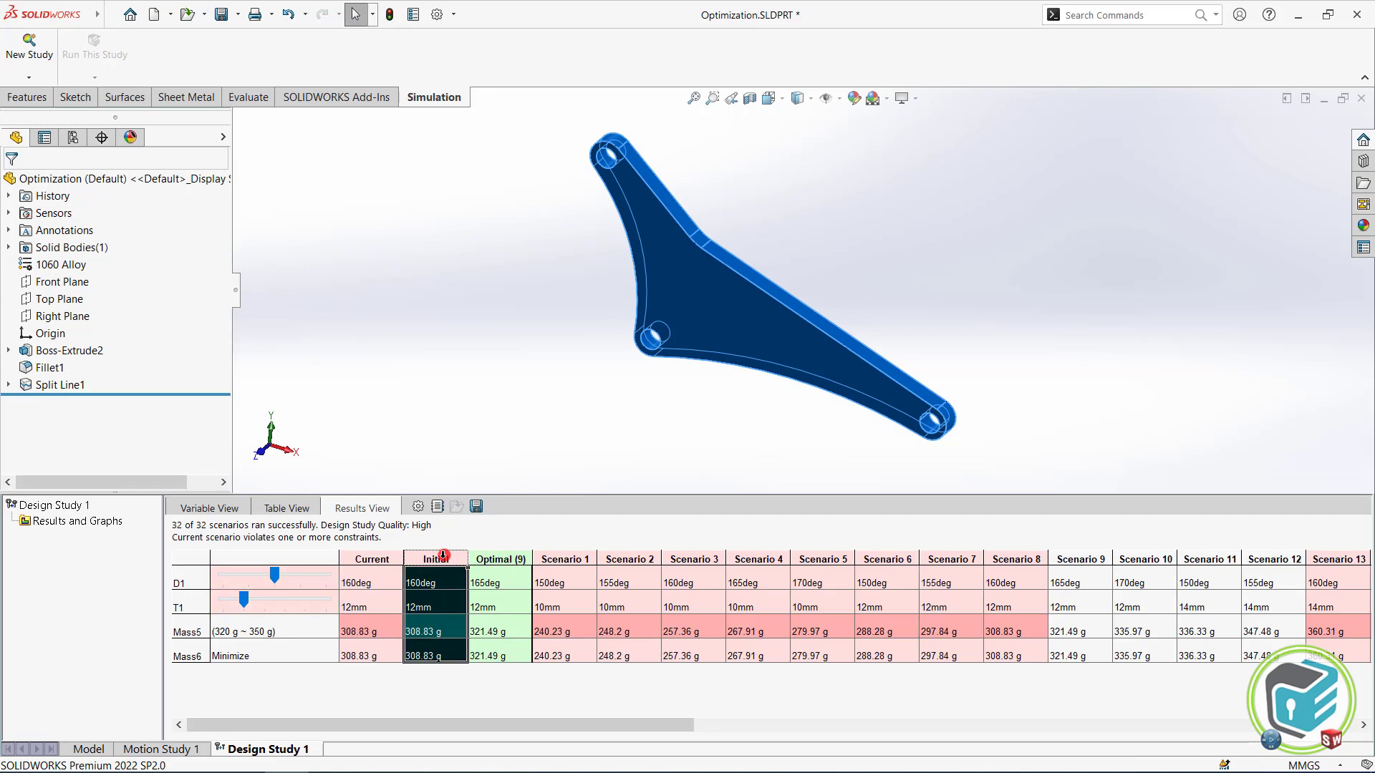
left_click(497, 558)
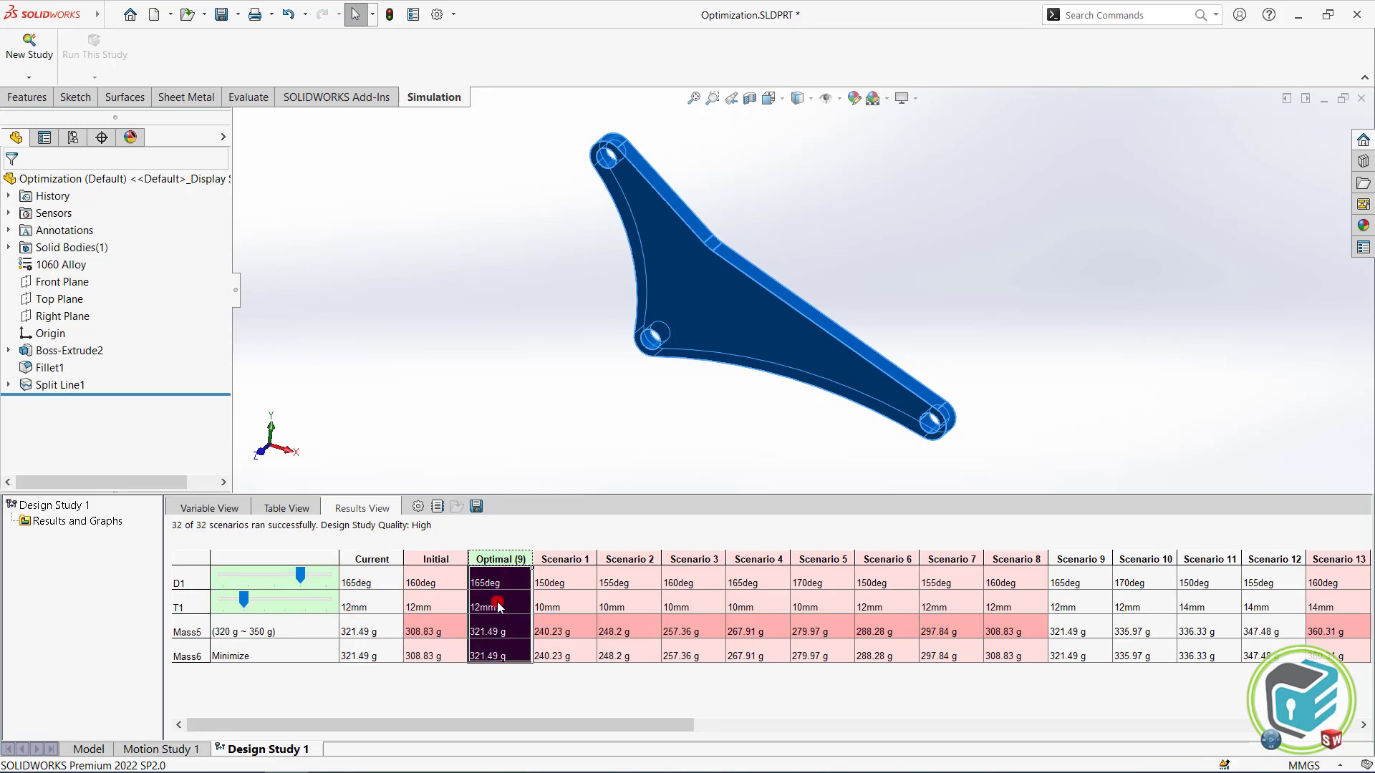
Step: Return to the part model and examine the bracket's dimensions, including the angle and thickness, with the optimal design applied
left_click(86, 749)
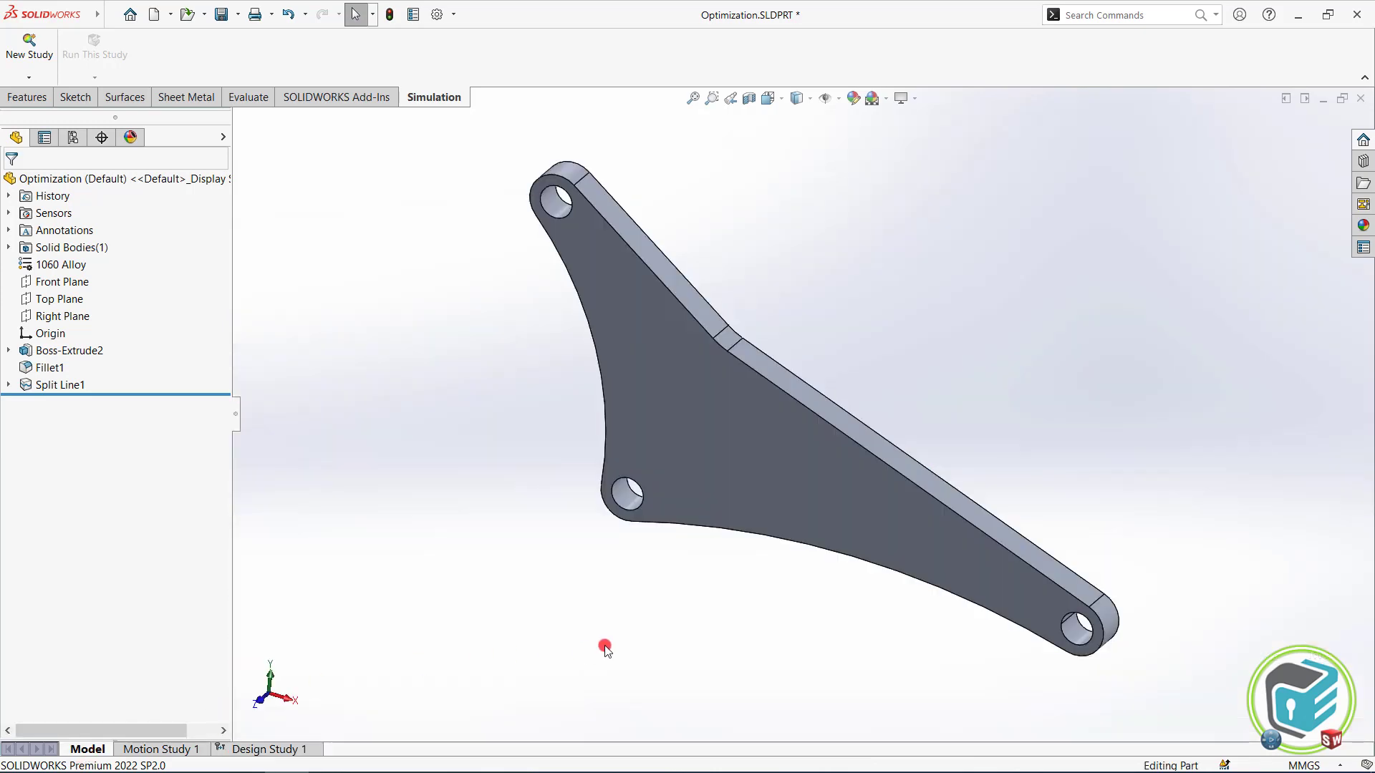
left_click(806, 485)
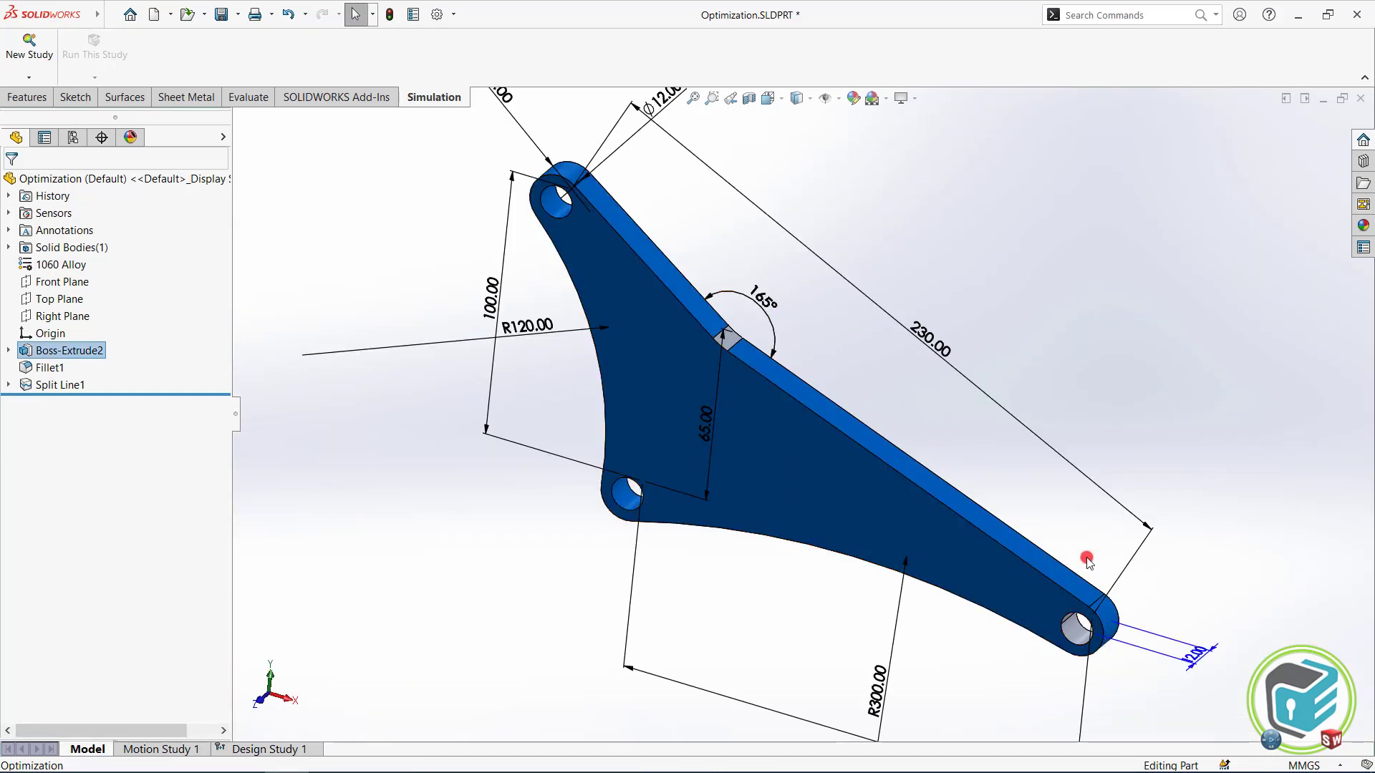
scroll(829, 491, "up", 4)
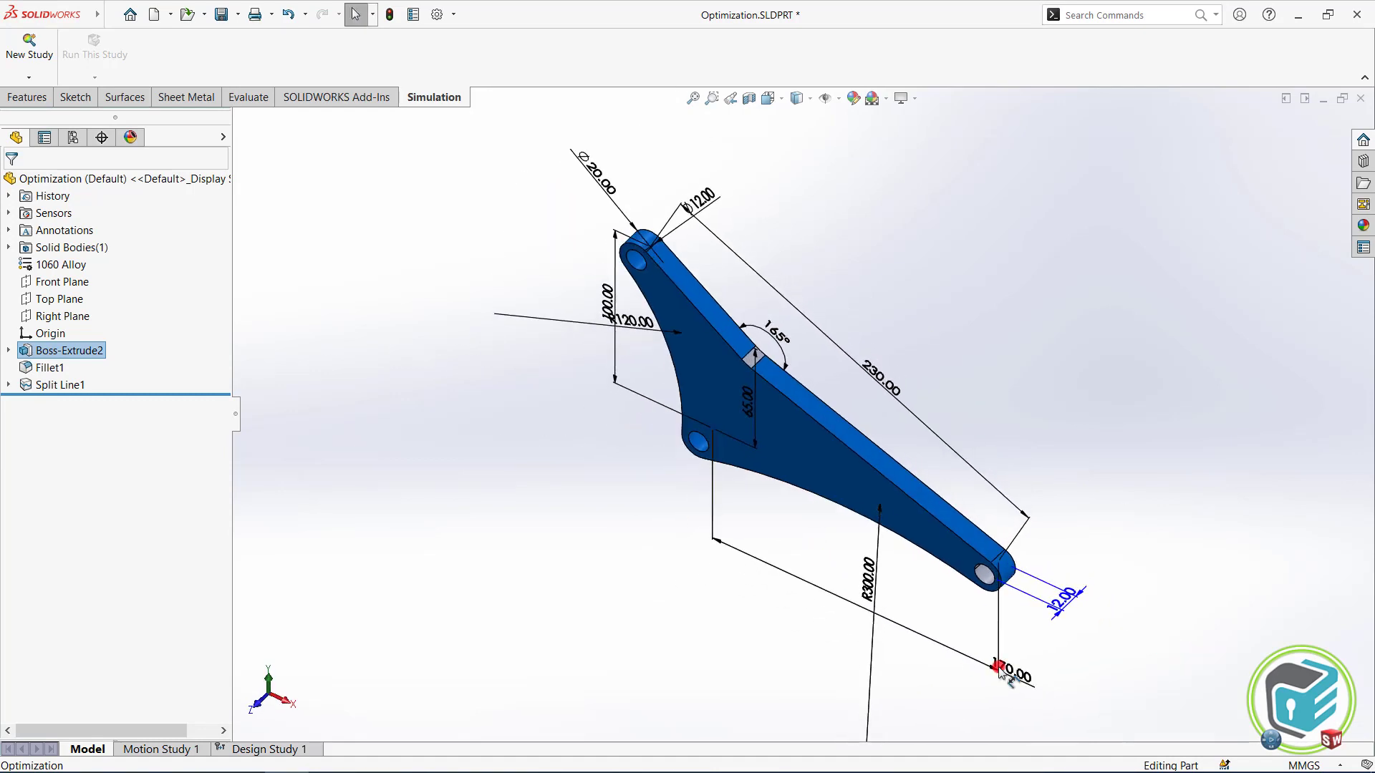
middle_click_drag(816, 528, 839, 481)
scroll(844, 472, "down", 3)
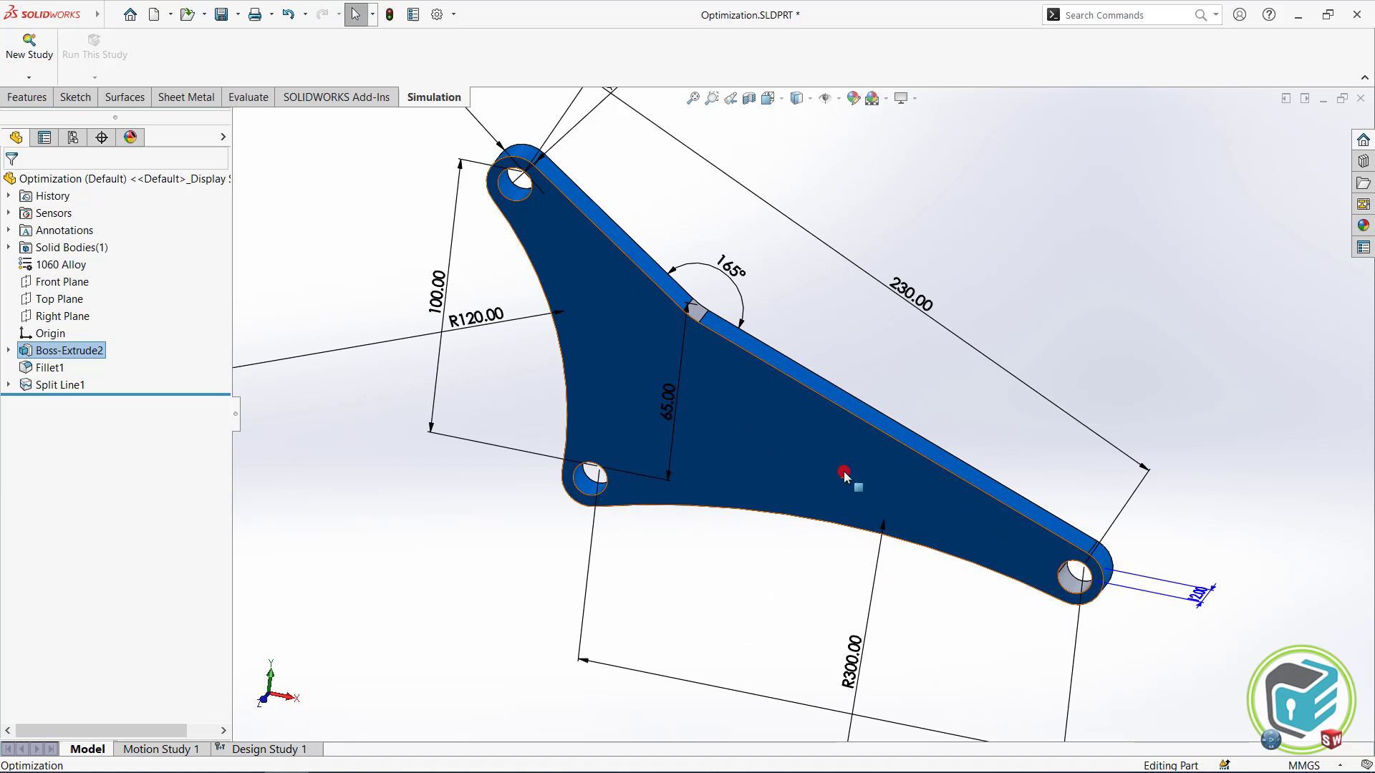
left_click(814, 562)
middle_click_drag(818, 563, 789, 545)
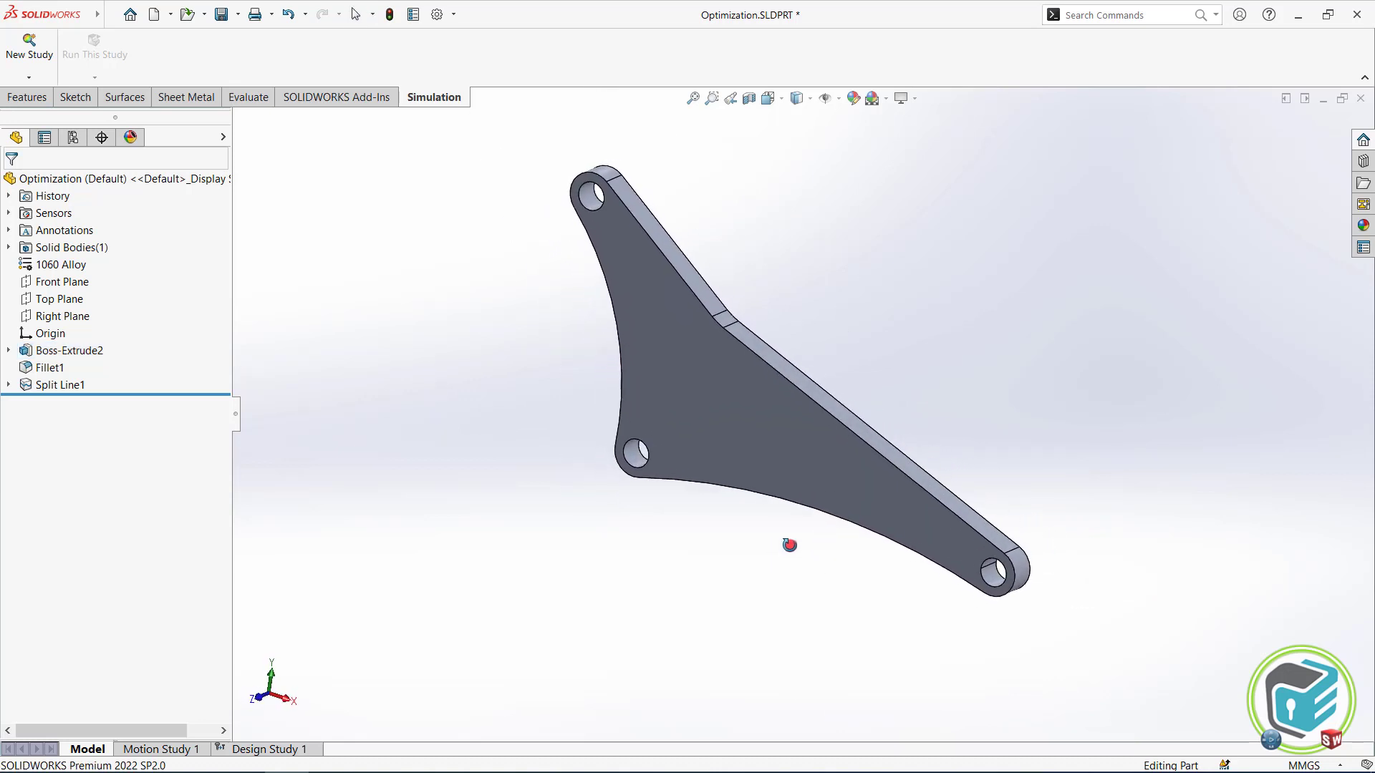